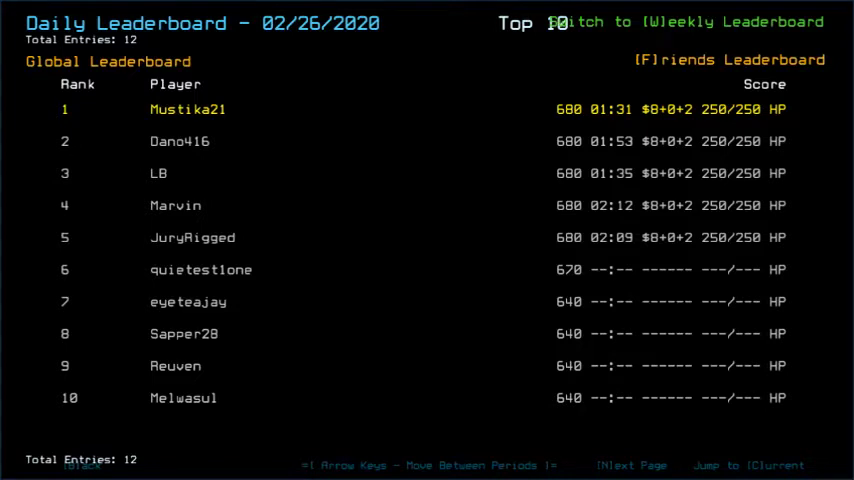
View the friends daily leaderboard, then return to the Challenge Launcher
key("f")
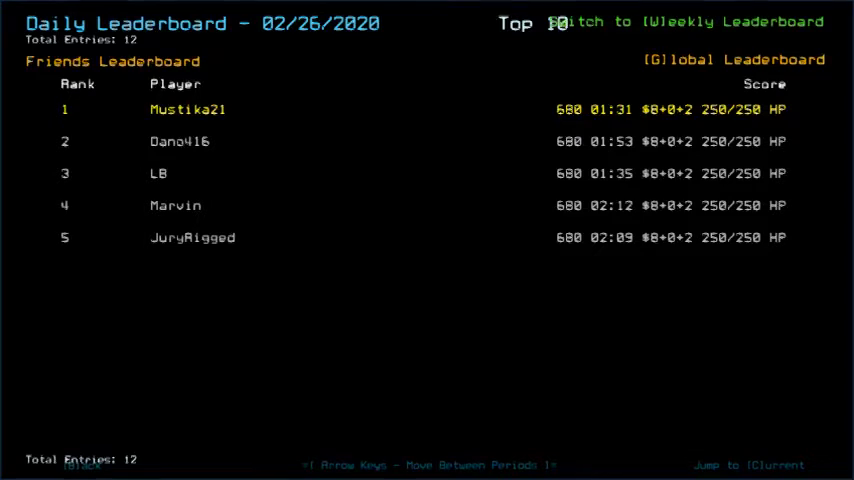
key("b")
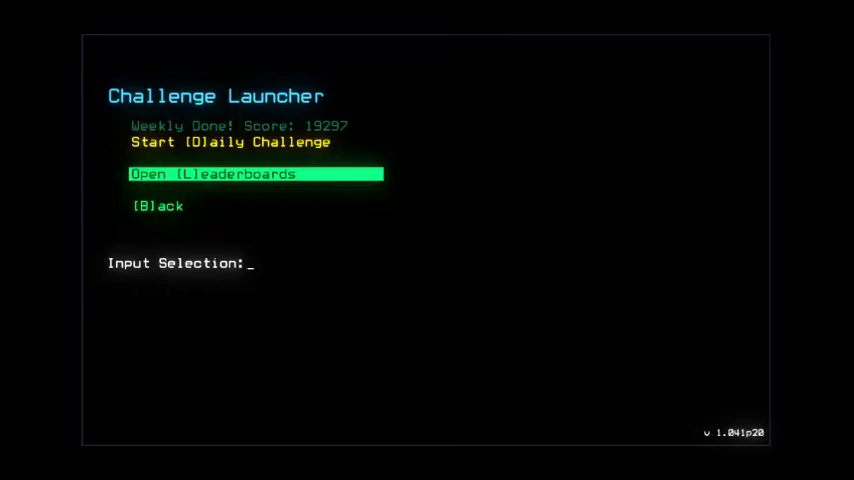
type("d")
Start the daily challenge and pause once the 12-room ship map loads
key("Return")
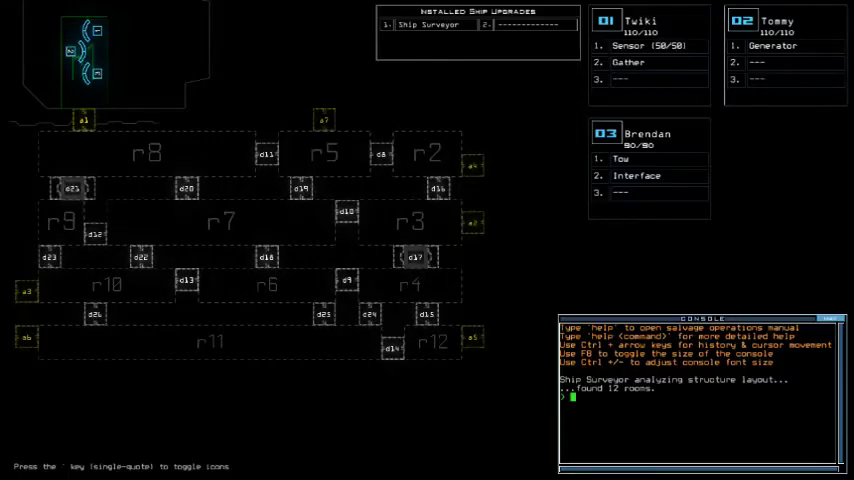
key("Escape")
Set far view to Simple, quality to Medium and clutter to Few, then resume
key("o")
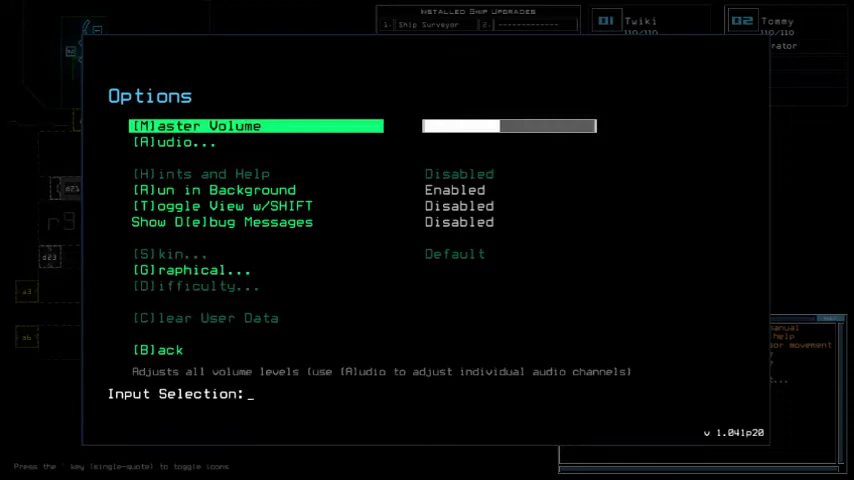
key("g")
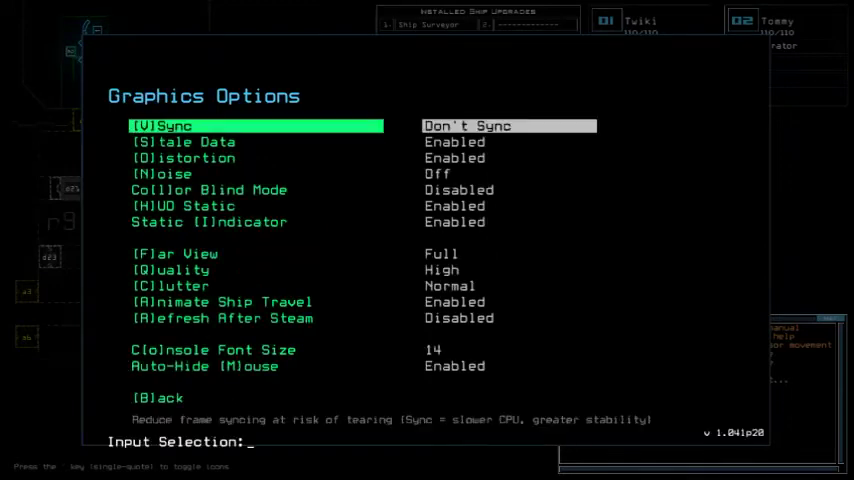
key("f")
key("q")
key("c")
key("b")
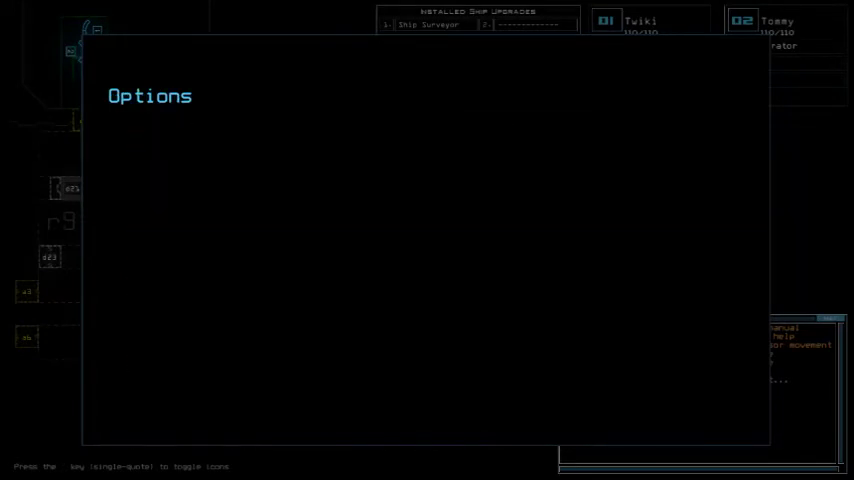
key("b")
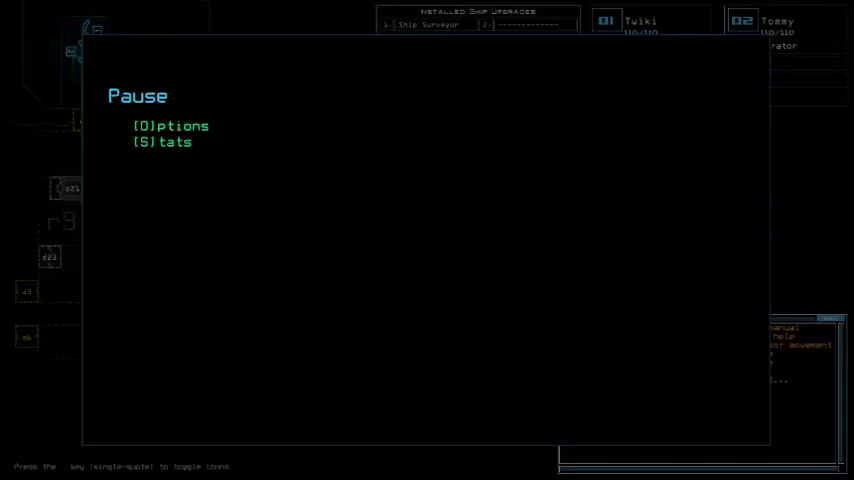
key("b")
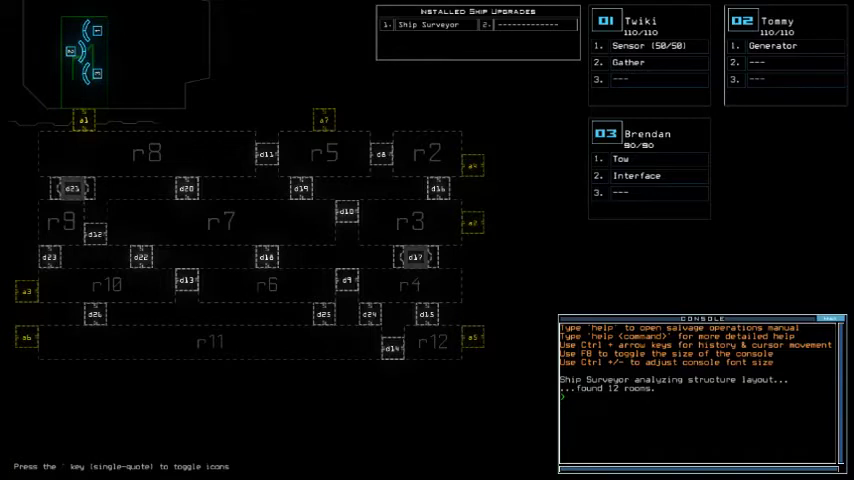
type("status")
List the ship status, move Tow to Tommy, and give Brendan Sensor and Gather
key("Return")
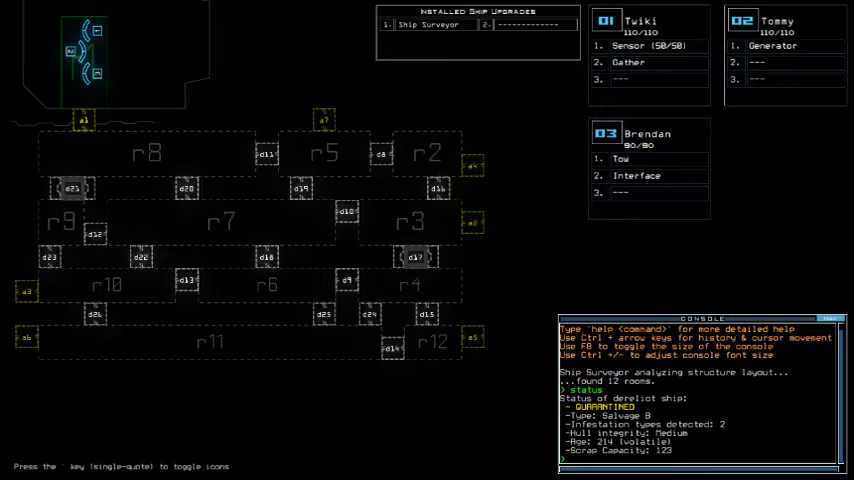
type("swap")
key("Return")
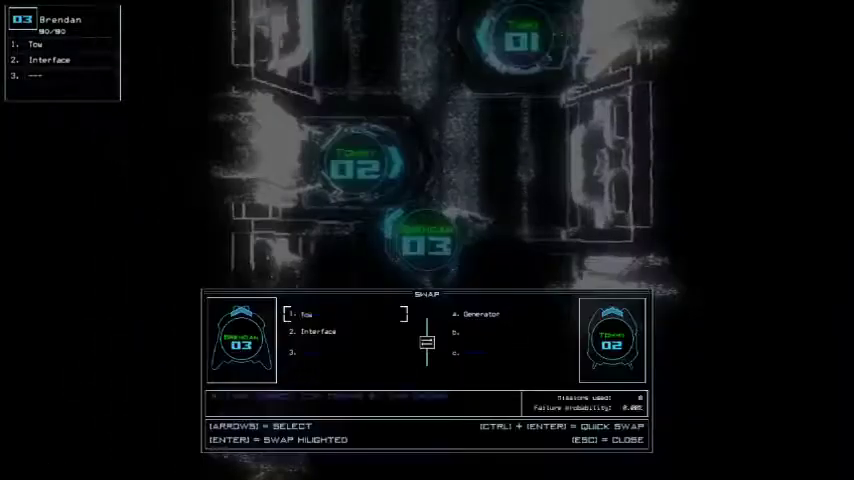
key("ctrl+Return")
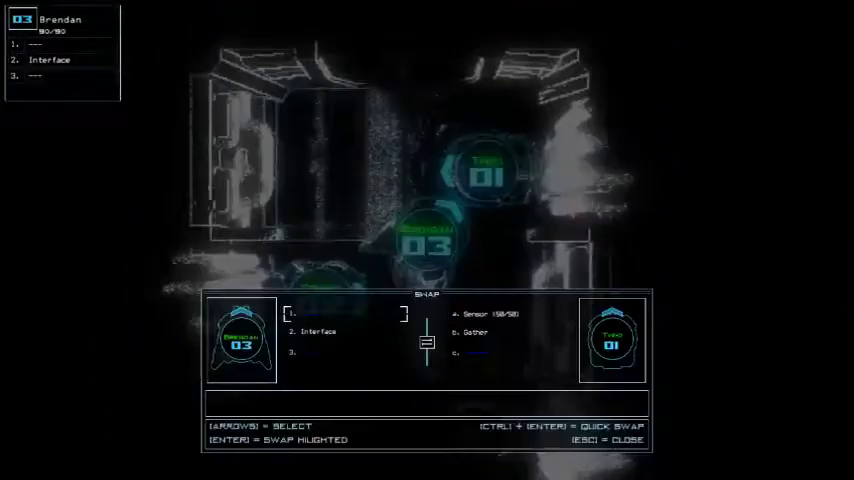
key("Return")
key("Escape")
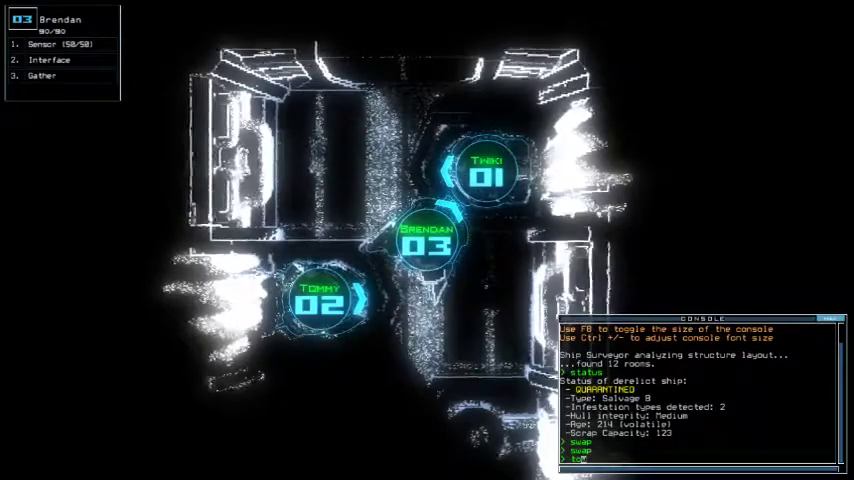
type("to")
Clear the stray console text and drop a sensor from Brendan with ss
key("BackSpace")
key("BackSpace")
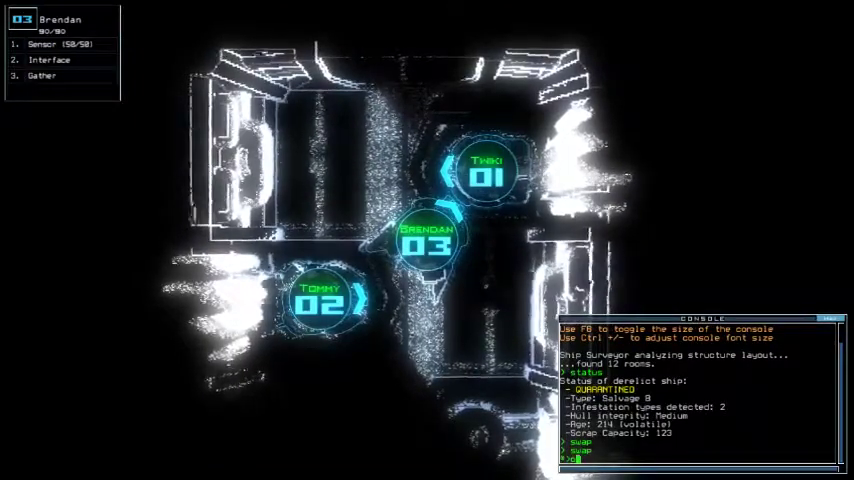
type("op")
key("BackSpace")
key("BackSpace")
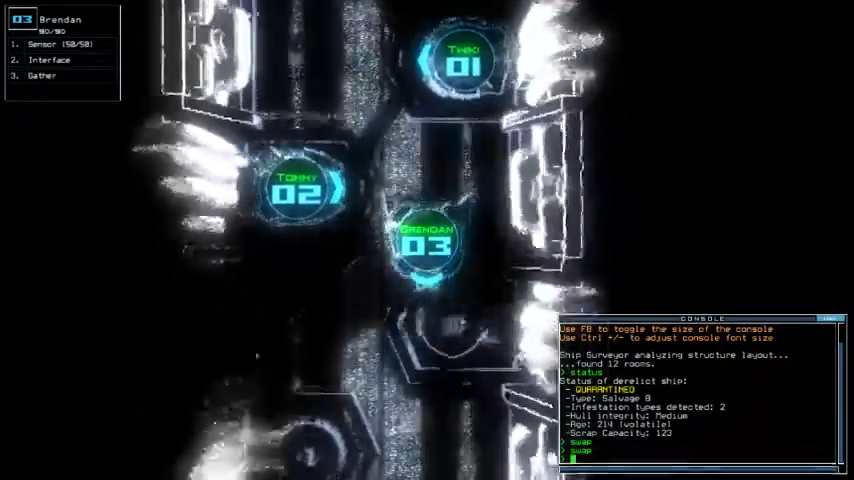
type("ss")
key("Return")
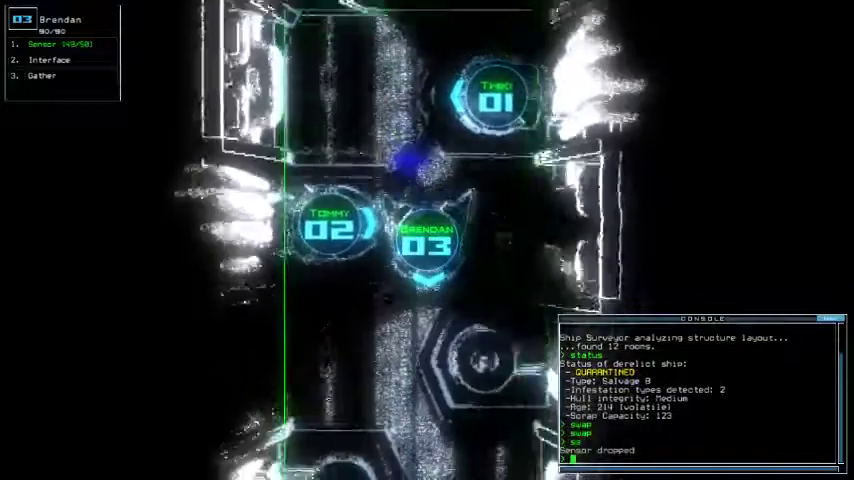
type("alias")
Change the go alias's first line to 'navigate 2 3 a1' and save it
key("Return")
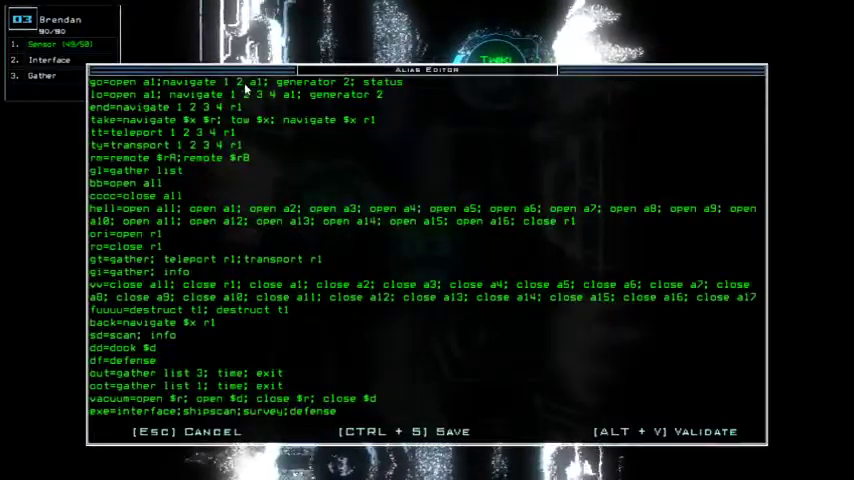
key("BackSpace")
key("BackSpace")
key("BackSpace")
type("2 3")
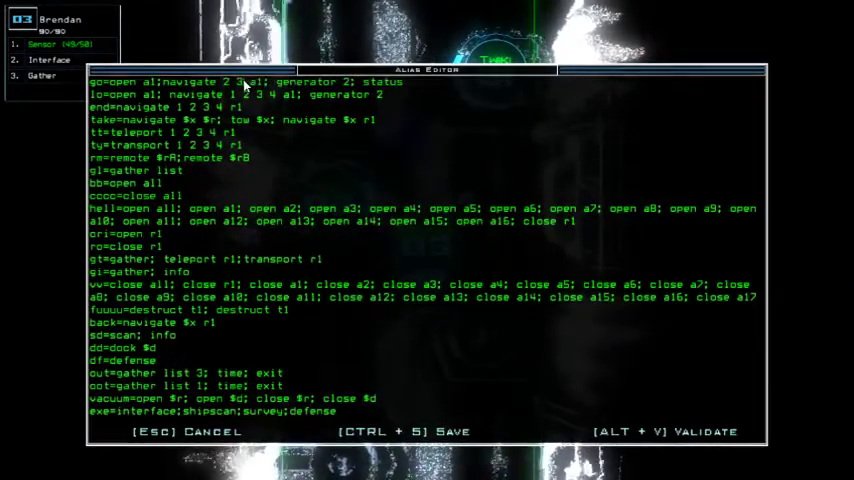
key("ctrl+s")
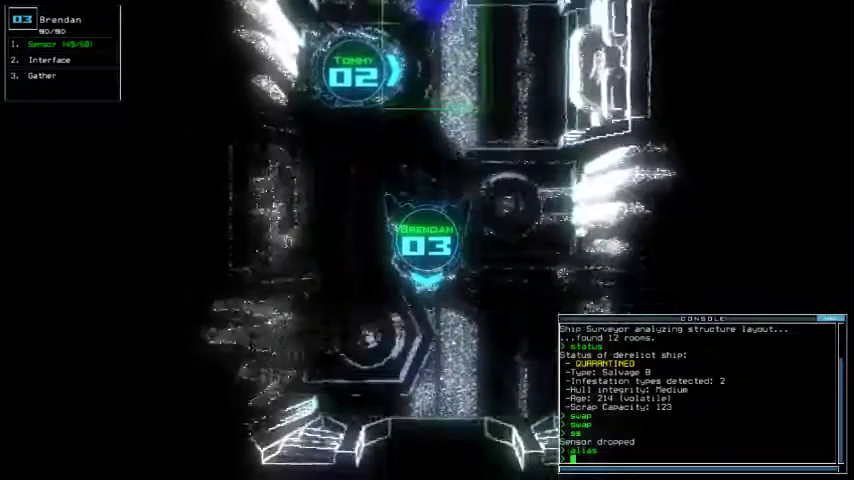
Cycle through drones Tommy and Twiki, then show the full ship schematic
key("2")
key("1")
key("Tab")
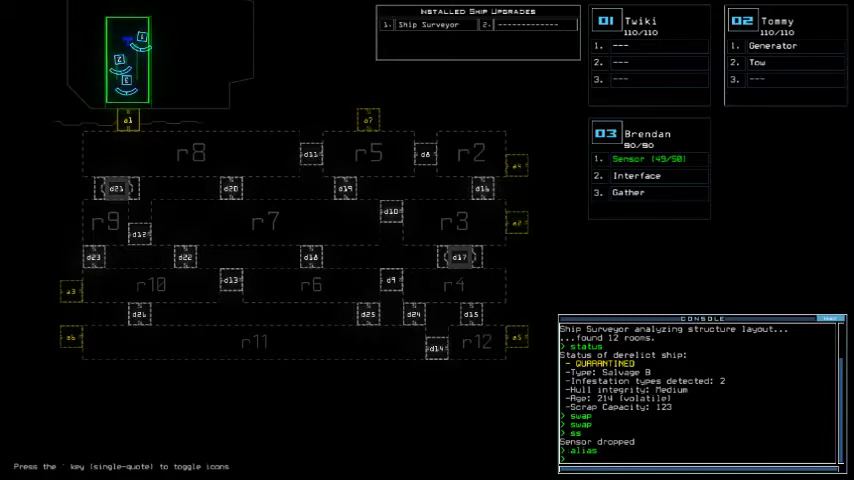
type("d a3")
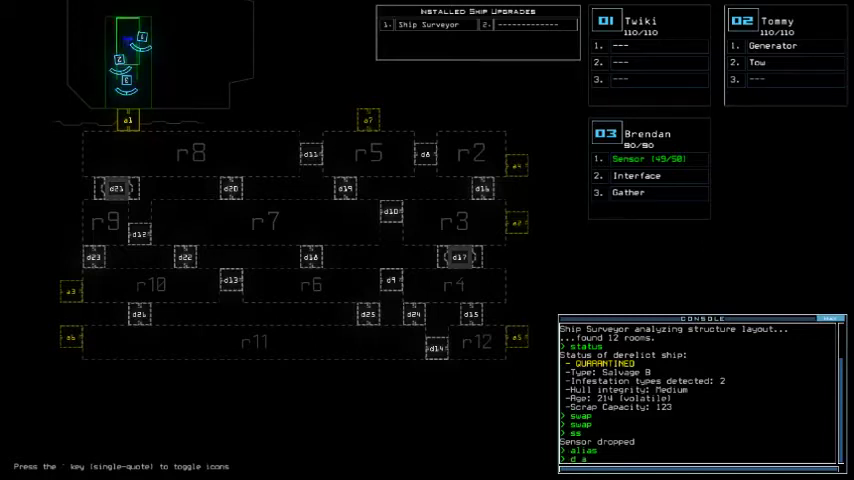
Re-dock at a3 and a7, run go, then re-dock at a4, fixing typos
key("Return")
type("dd a3")
key("Return")
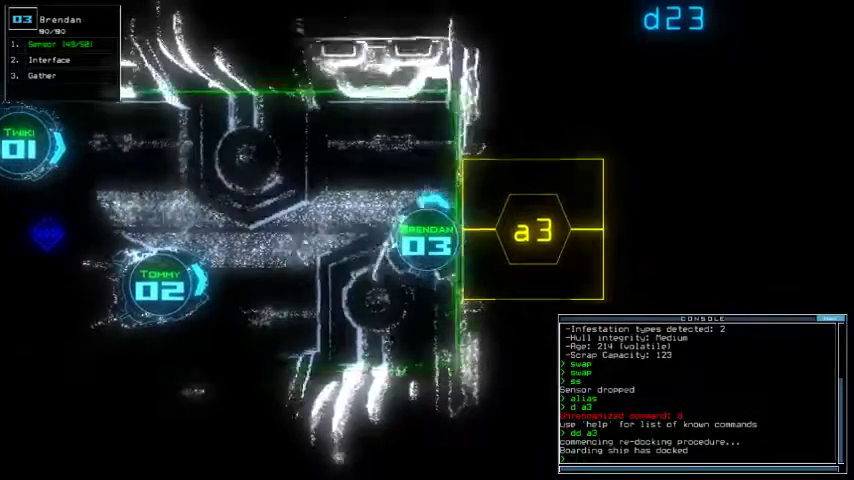
type("dd a7")
key("Return")
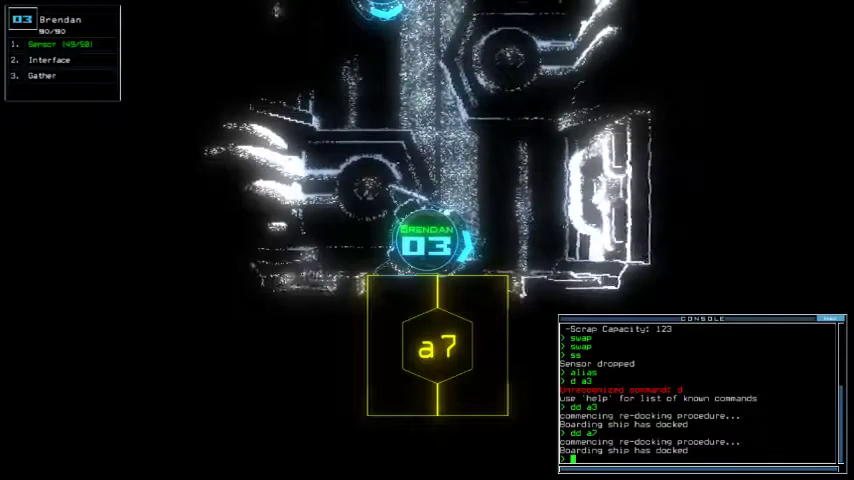
type("go")
key("Return")
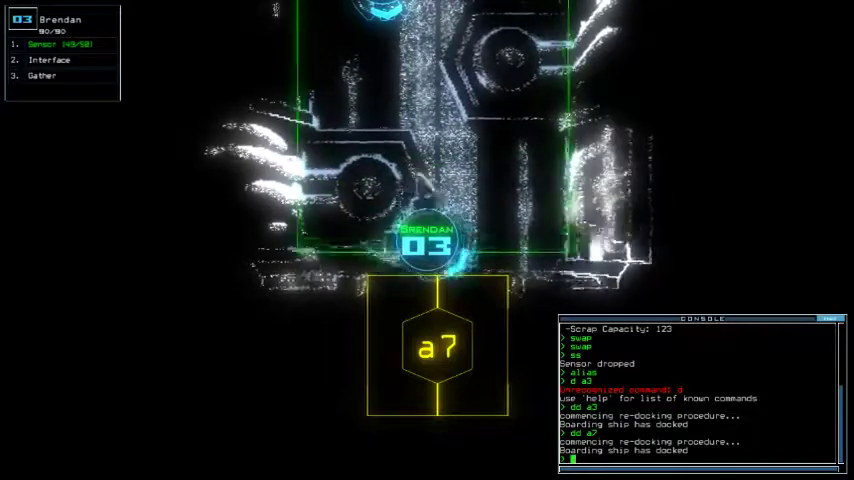
type("d a4")
key("Return")
type("d")
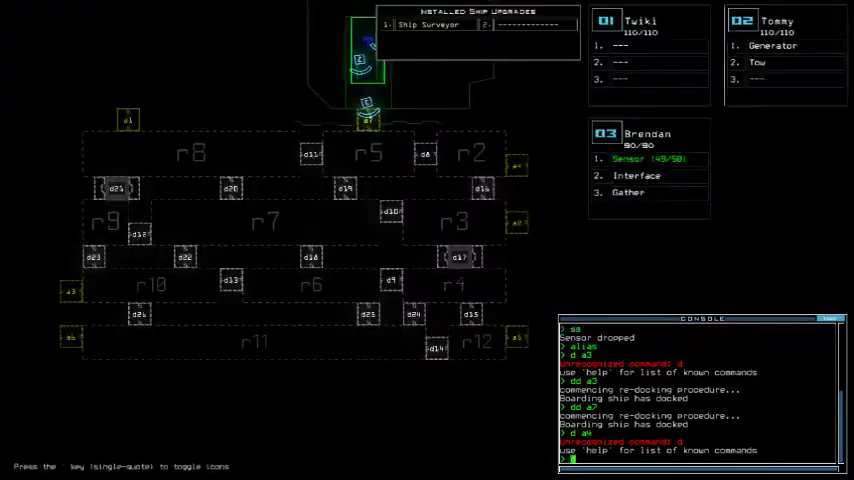
type("da 4")
key("Return")
type("dd a4")
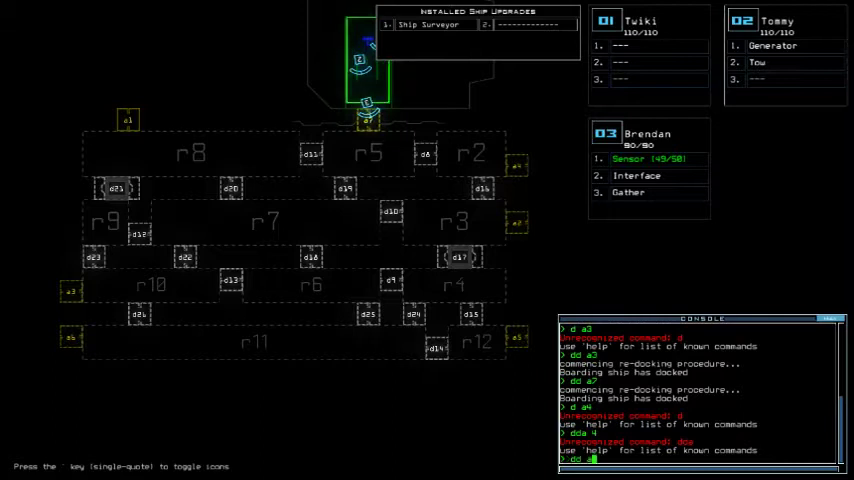
key("Return")
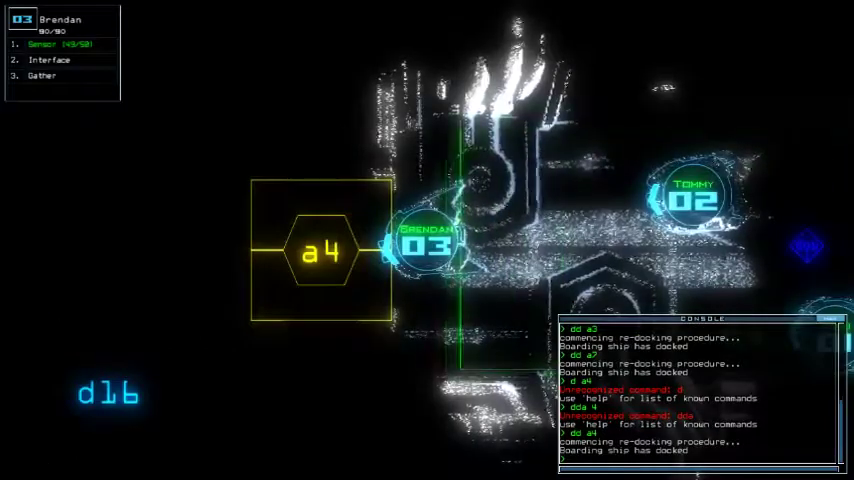
type("dd a5")
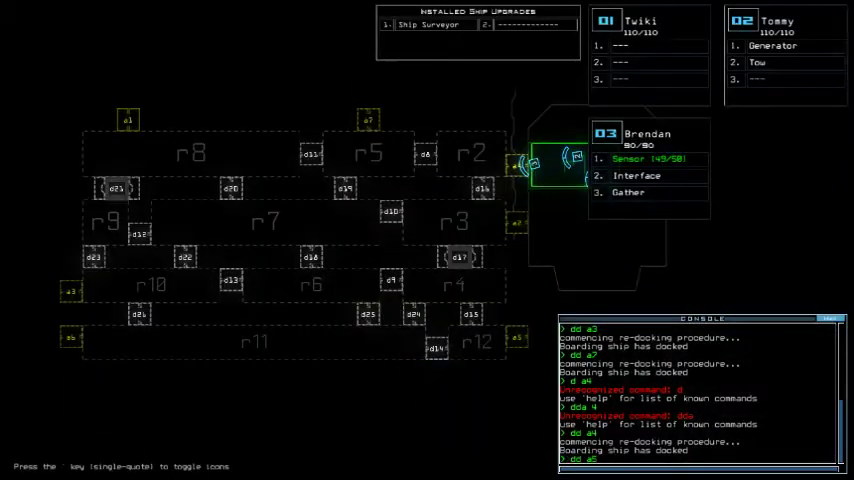
Re-dock at a5, check ship status, send the r12 command, and clear half-typed commands
key("Return")
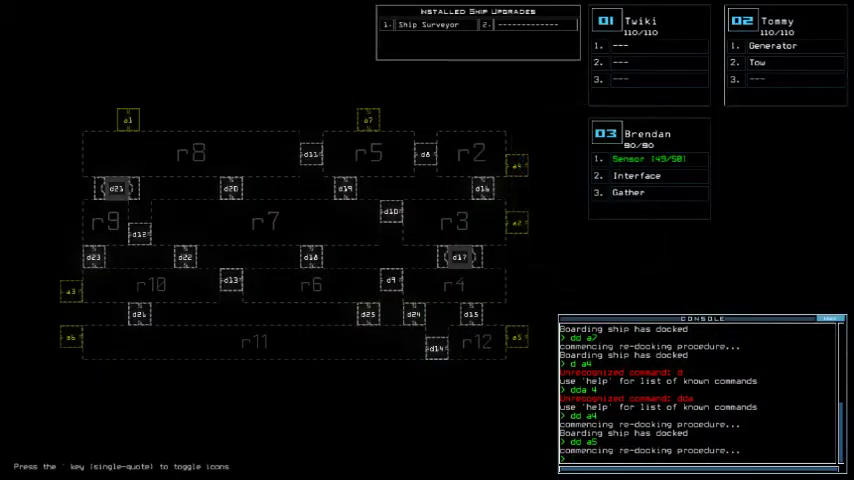
type("status")
key("Return")
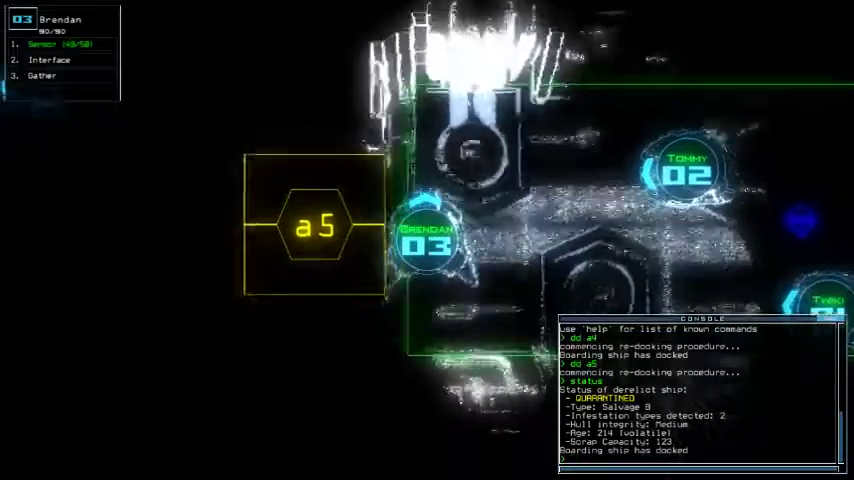
type("r r")
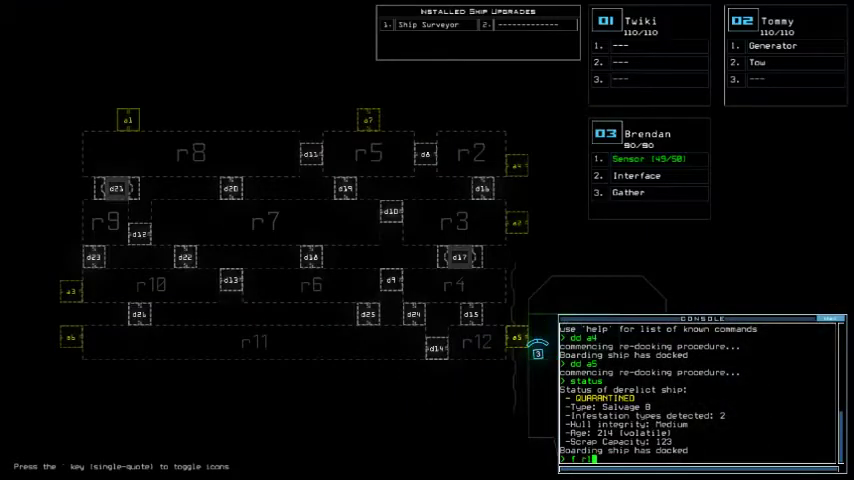
type("2")
key("Return")
type("dd a1")
key("Return")
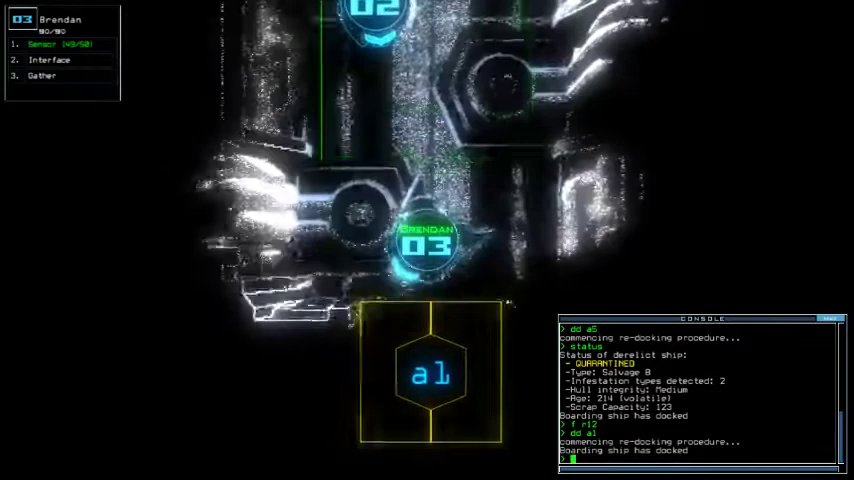
type("na")
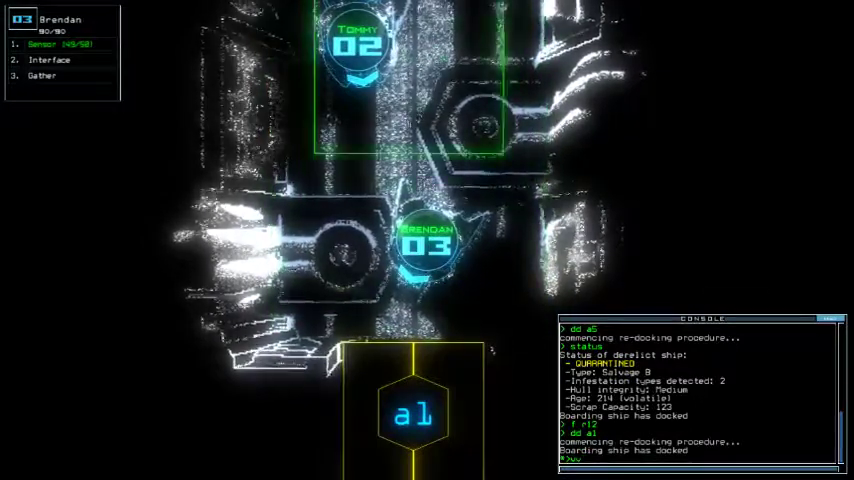
key("BackSpace")
key("BackSpace")
type("r")
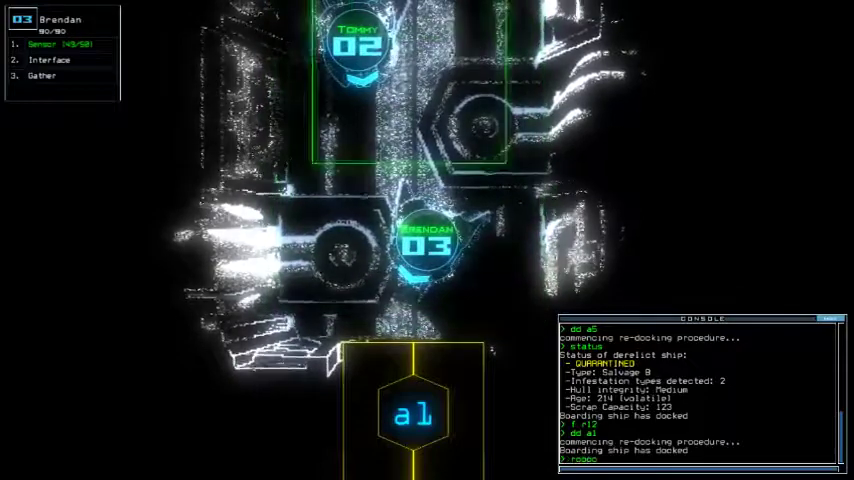
key("BackSpace")
type("g")
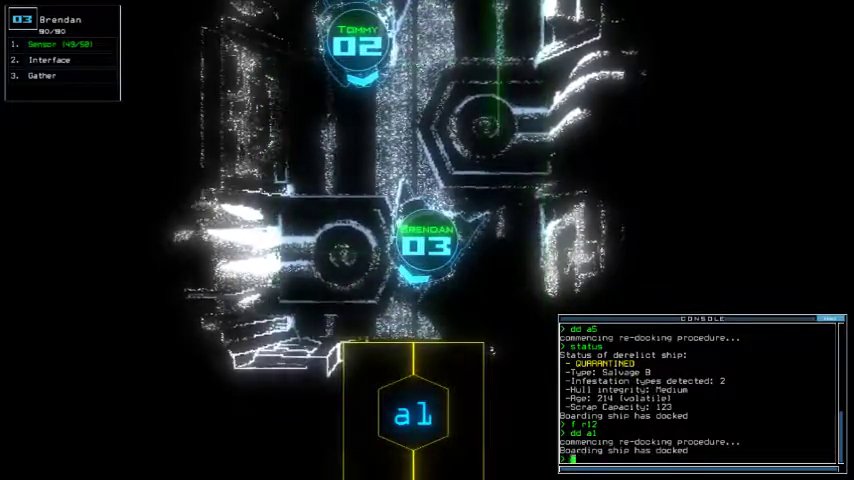
type("go")
Start the mission toward r8, drop a sensor, re-dock at a3, and power Tommy's generator
key("Return")
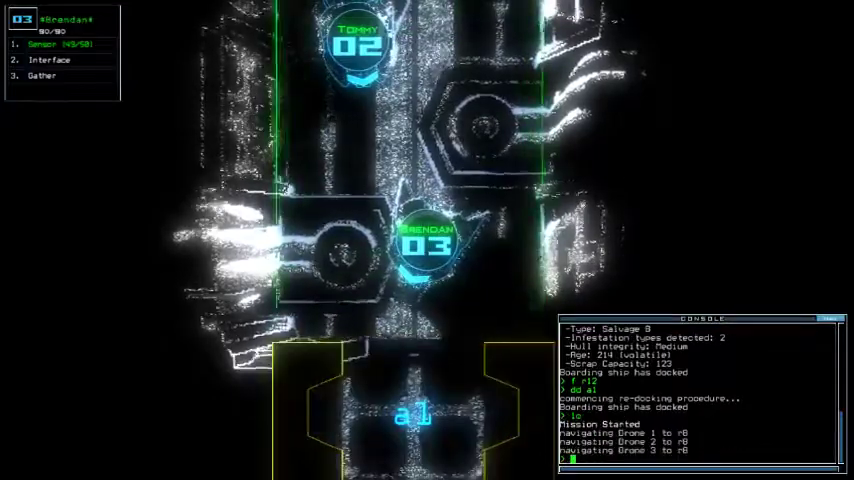
type("ss")
key("Return")
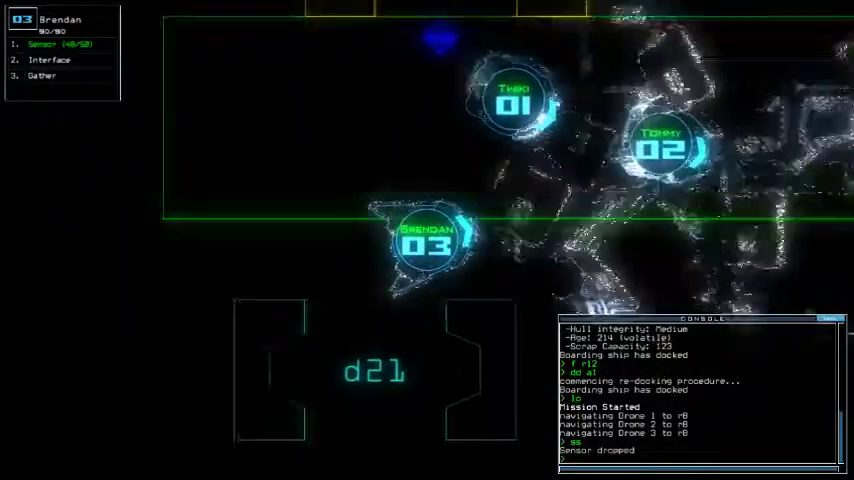
type("dd a3")
key("Return")
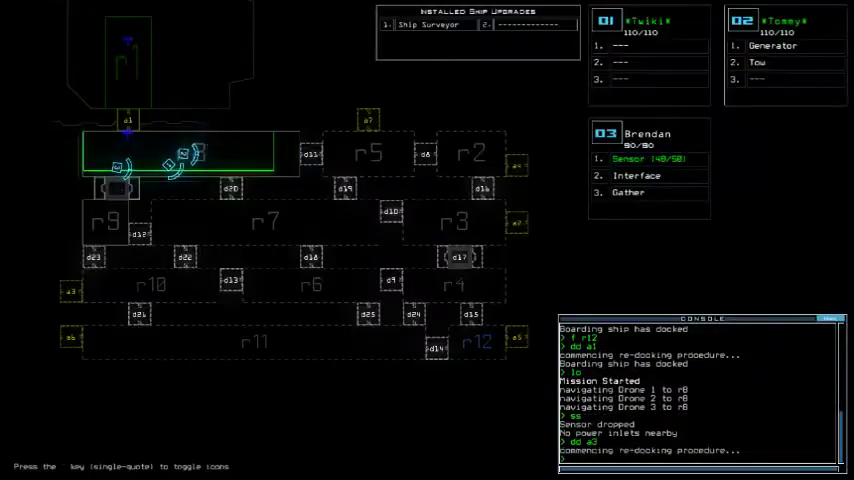
key("Tab")
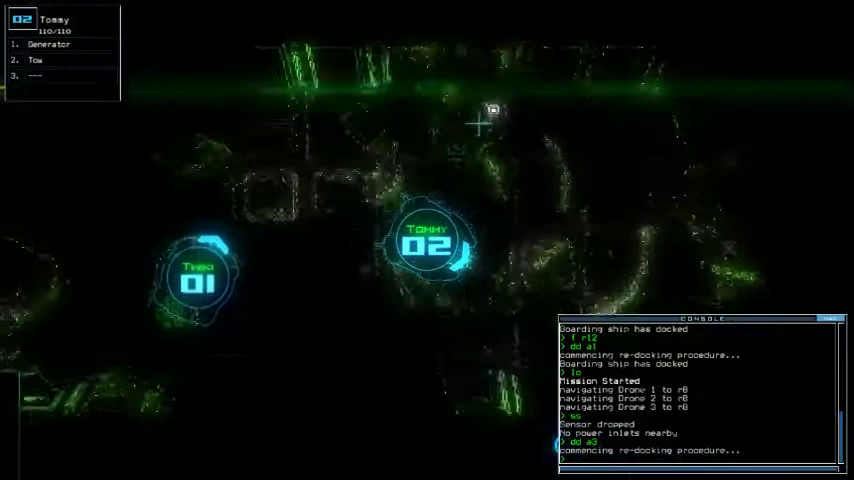
type("g")
key("Return")
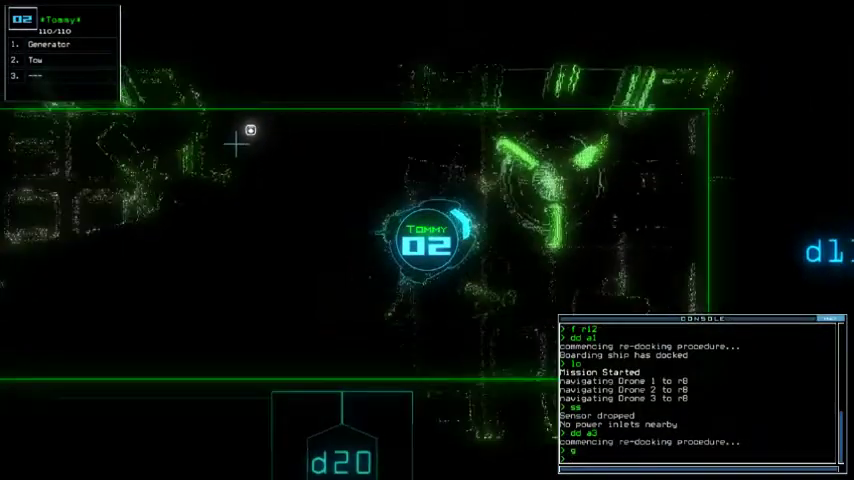
key("Tab")
key("Tab")
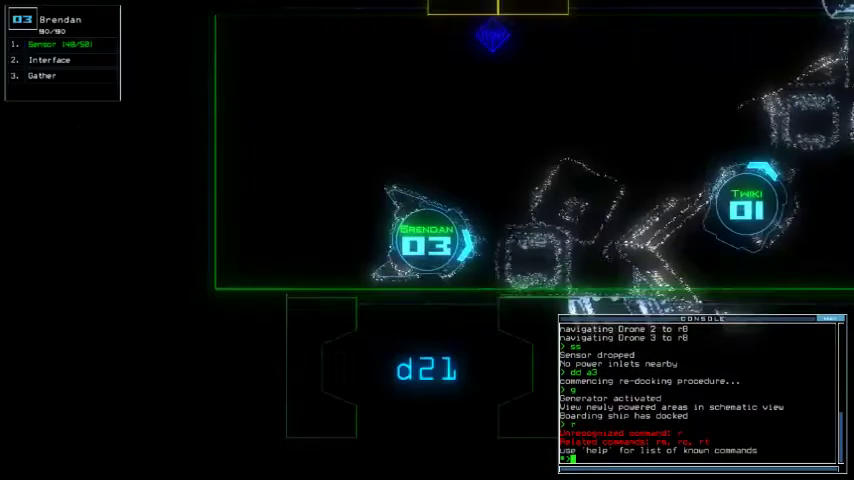
type("or1")
Open the doors to r1, gather 1 P-Fuel with Brendan, check defenses, and drop a sensor past d12
key("Return")
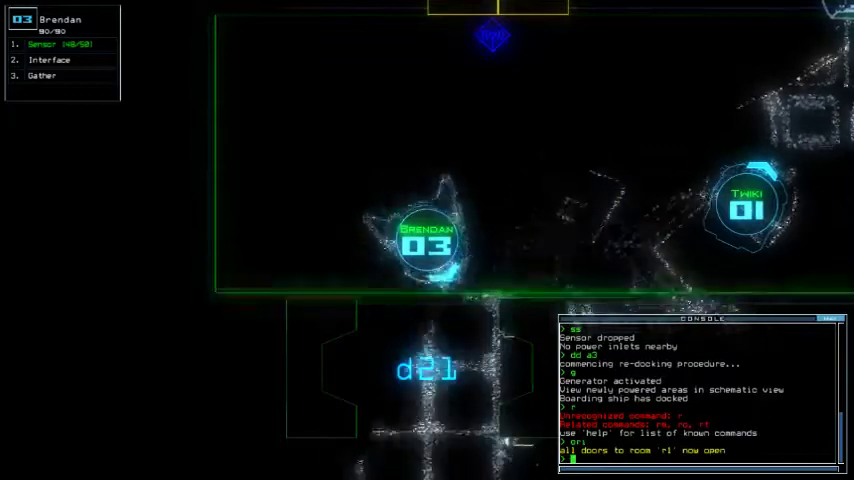
type("ss")
key("Return")
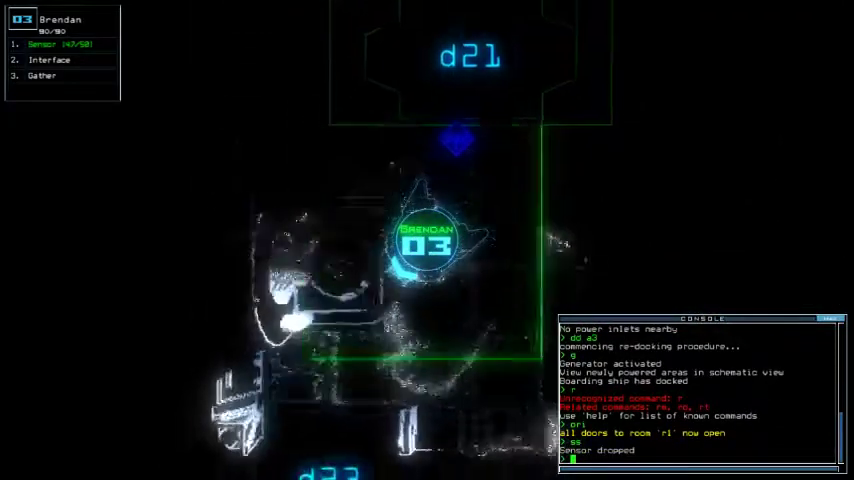
type("g")
key("Return")
type("xe")
key("Return")
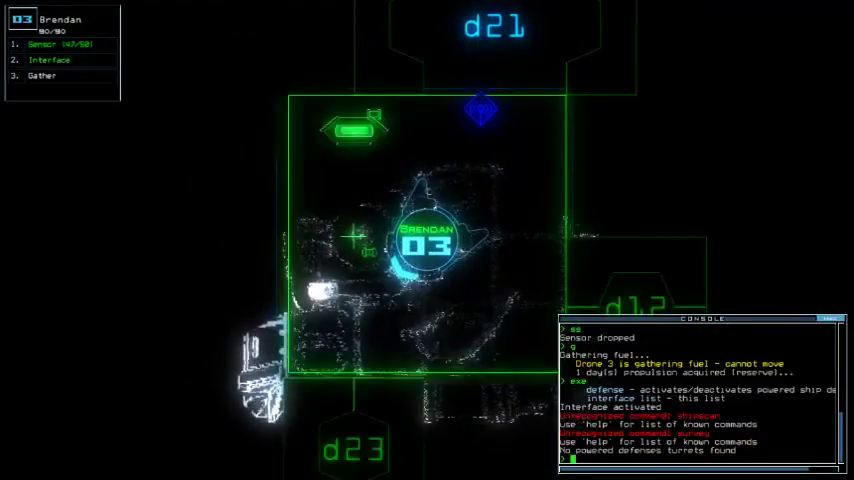
key("Tab")
type("d")
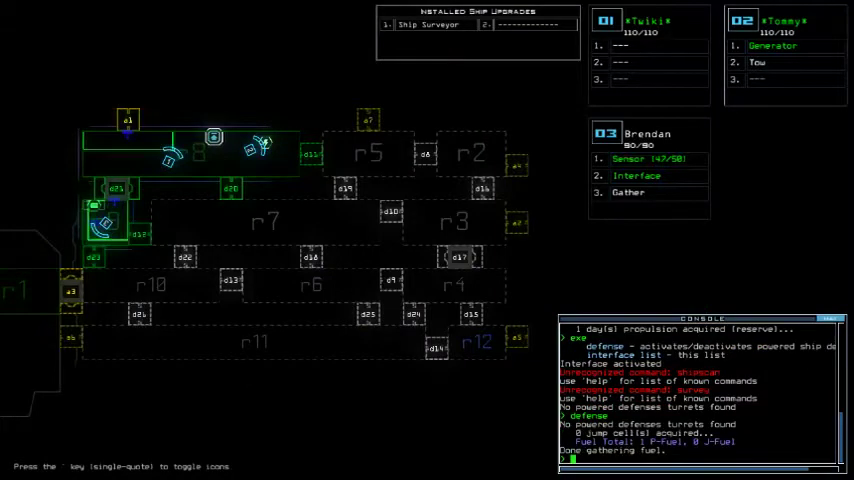
key("Tab")
type("d12")
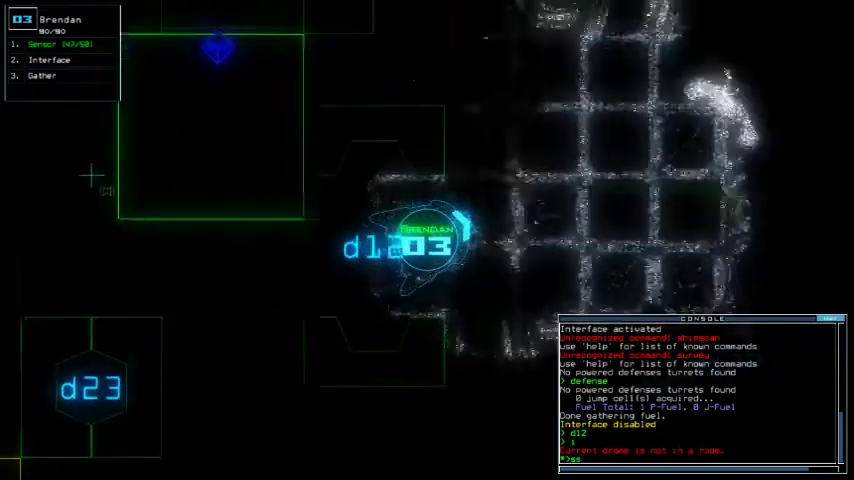
key("Return")
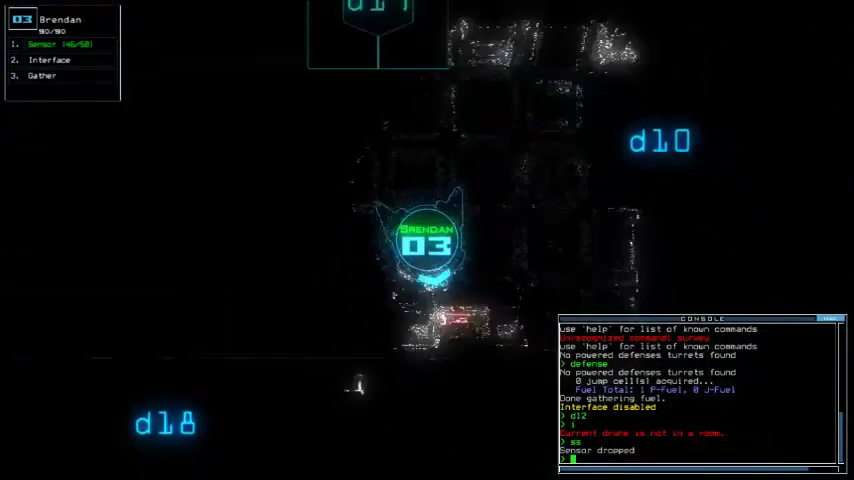
key("Tab")
Cycle the drone views, open door d11, and check the ship schematic
key("2")
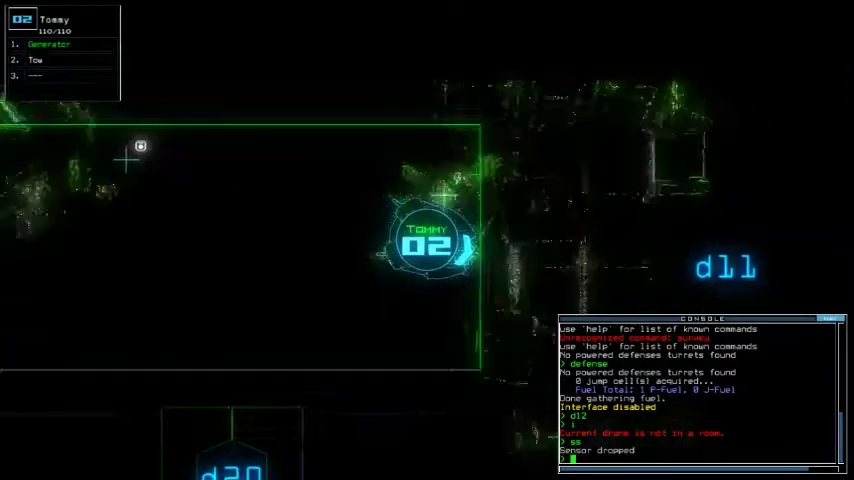
key("Tab")
key("1")
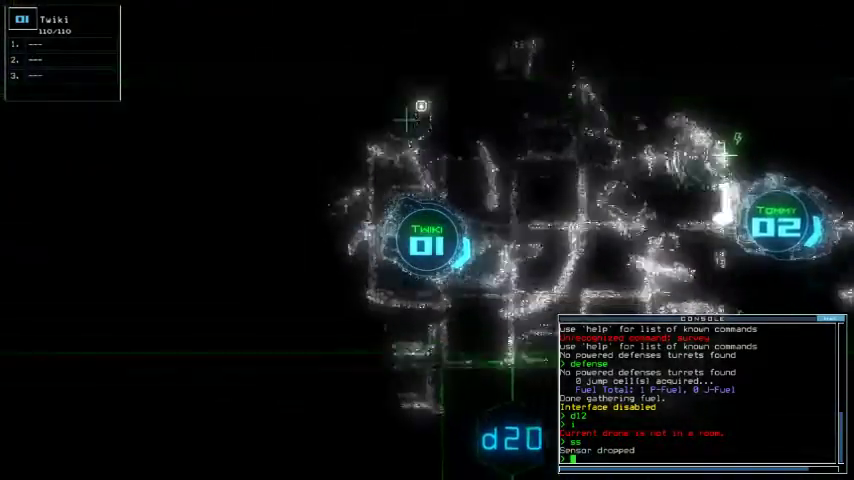
key("2")
type("1")
type("d")
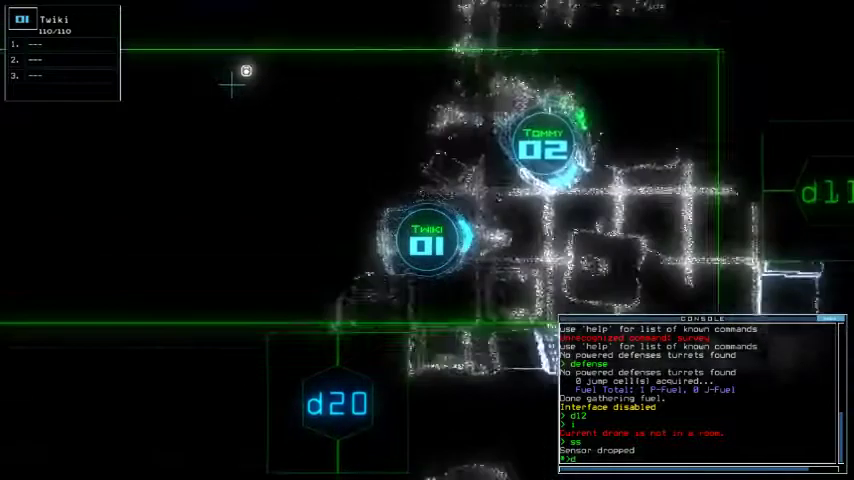
type("11")
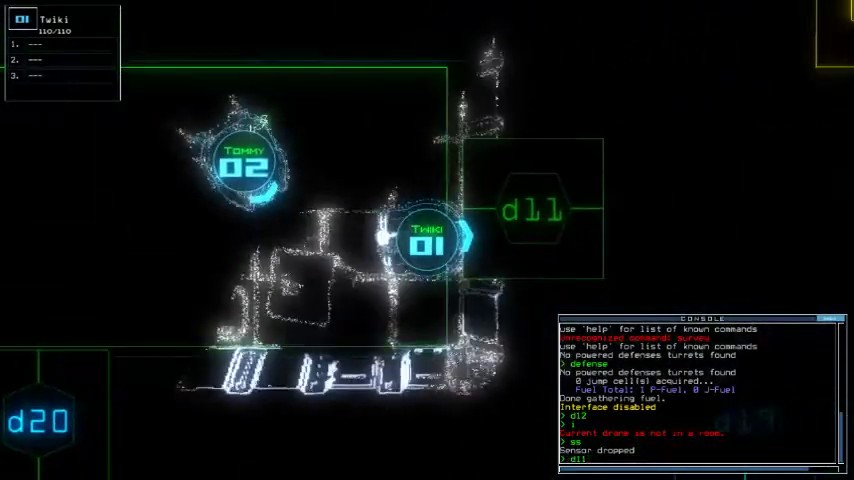
key("Return")
type("c")
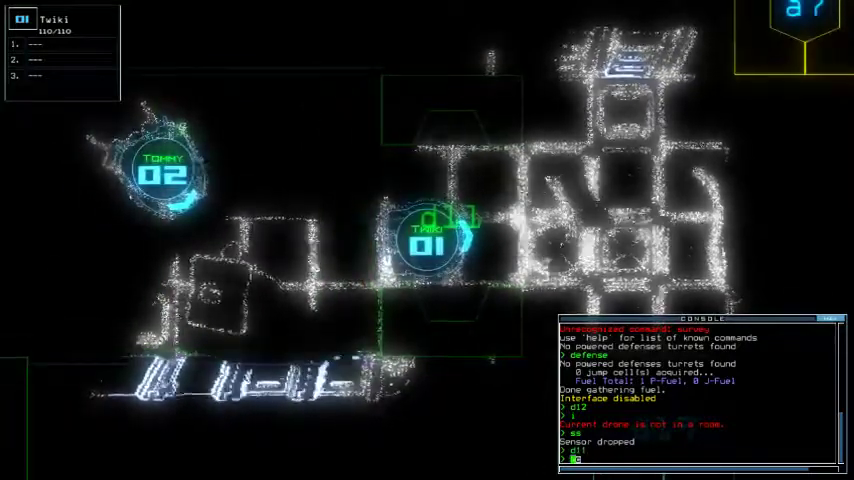
key("BackSpace")
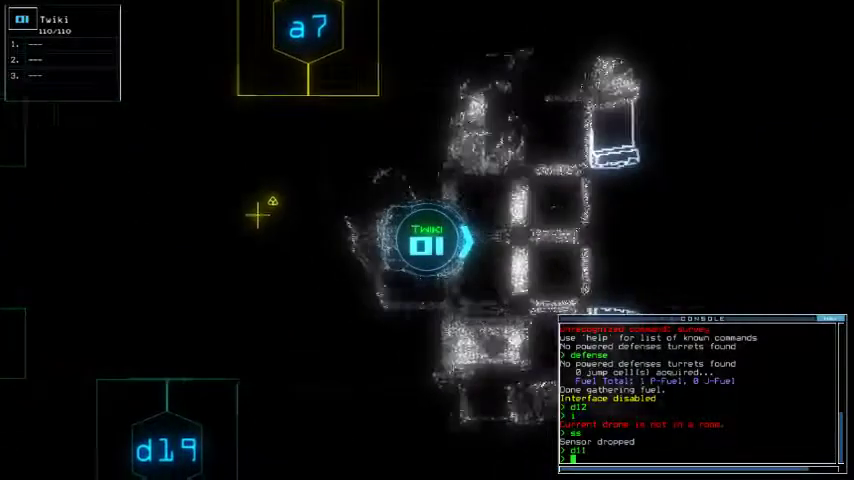
key("Tab")
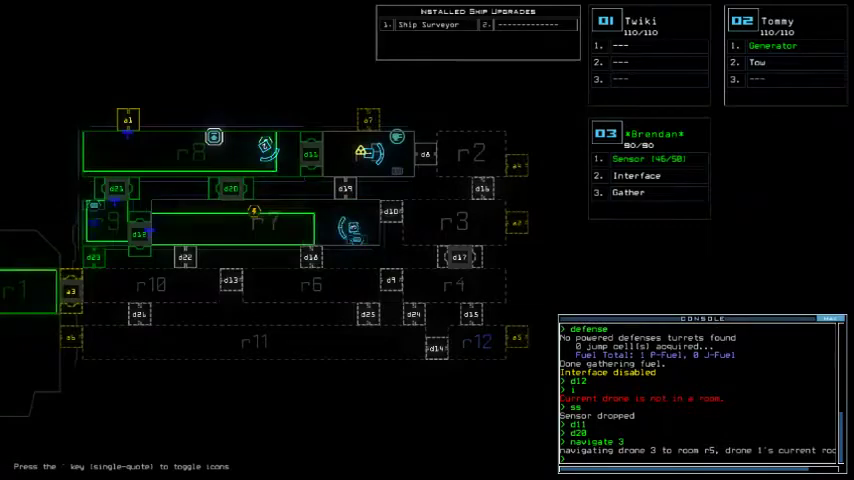
key("Tab")
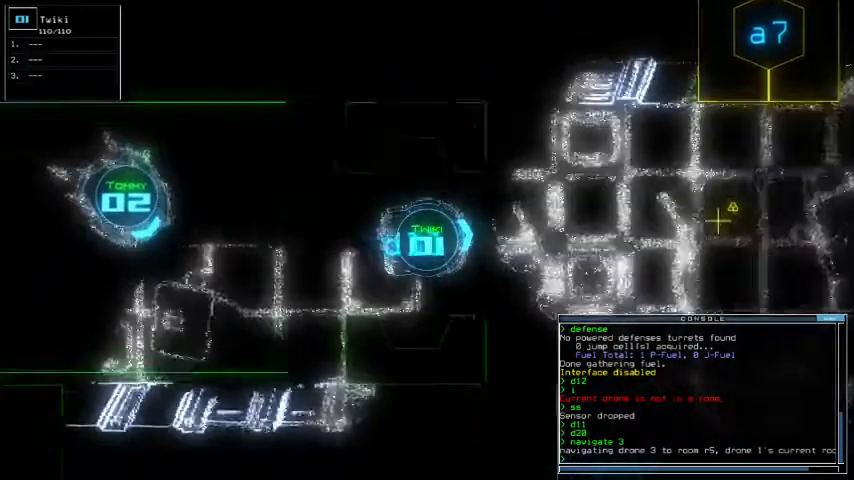
key("Tab")
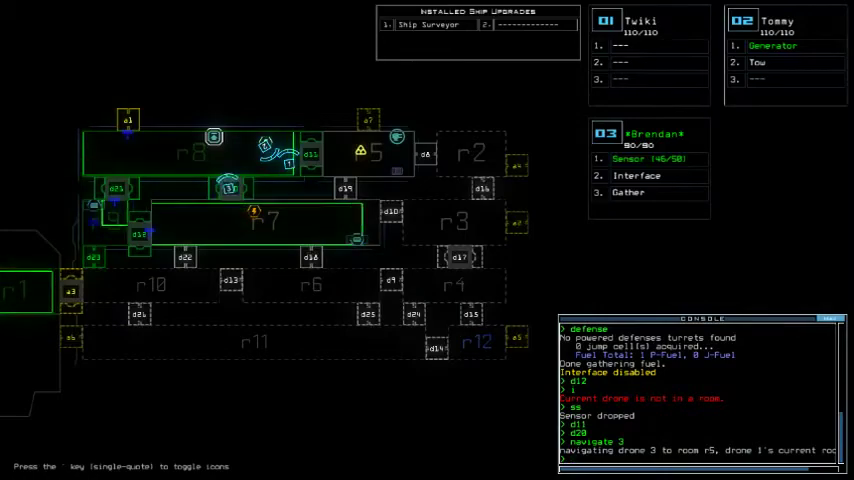
key("Tab")
type("cccc")
Close four doors, open d11, drop a sensor and gather scrap in r5, then re-dock at a7
key("Return")
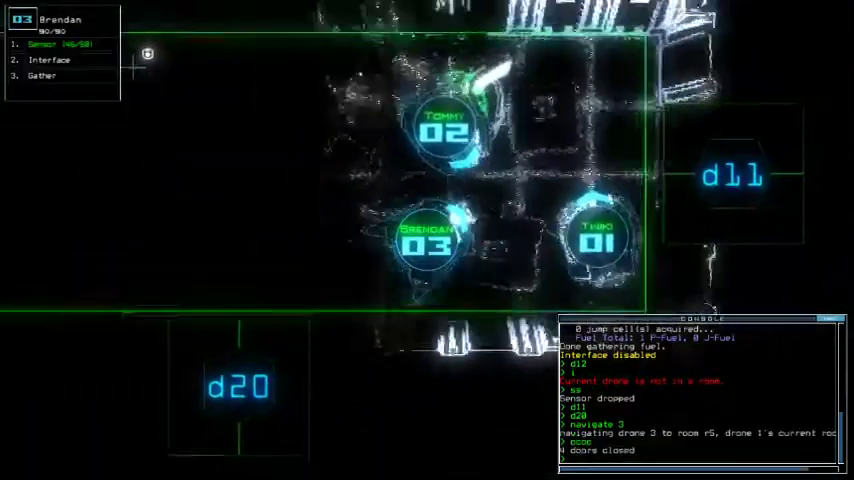
type("d11")
key("Return")
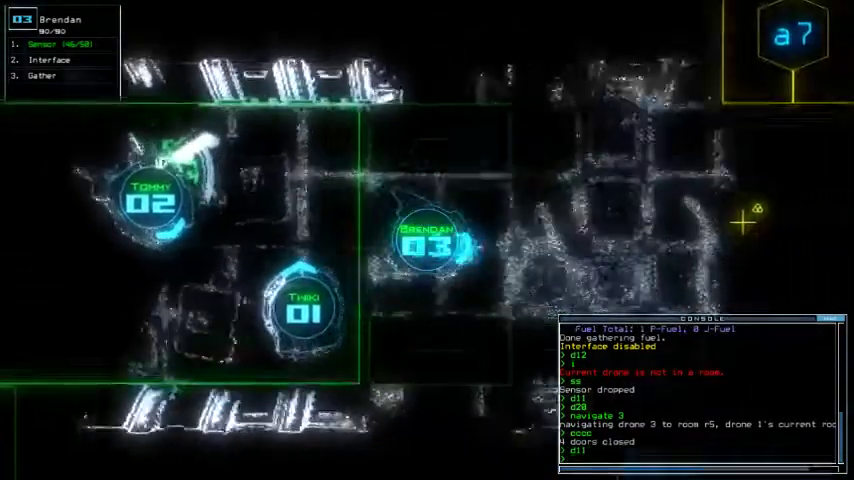
type("ss")
key("Return")
type("g")
key("Return")
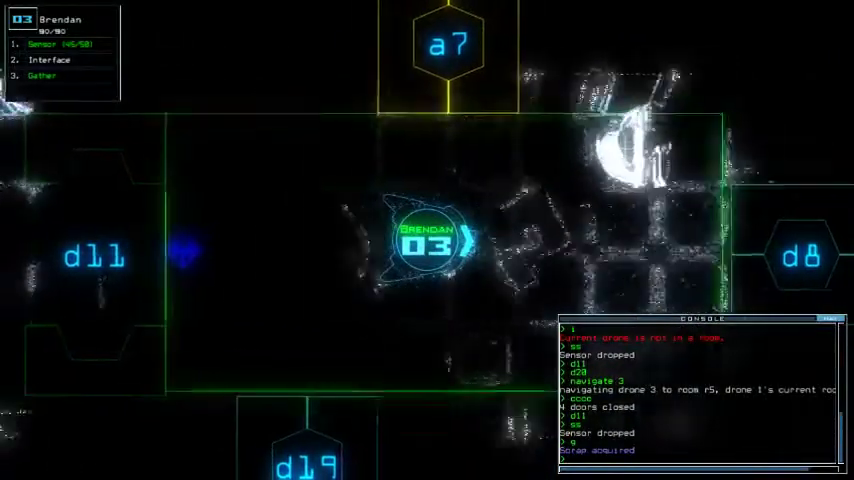
type("dd a7")
key("Return")
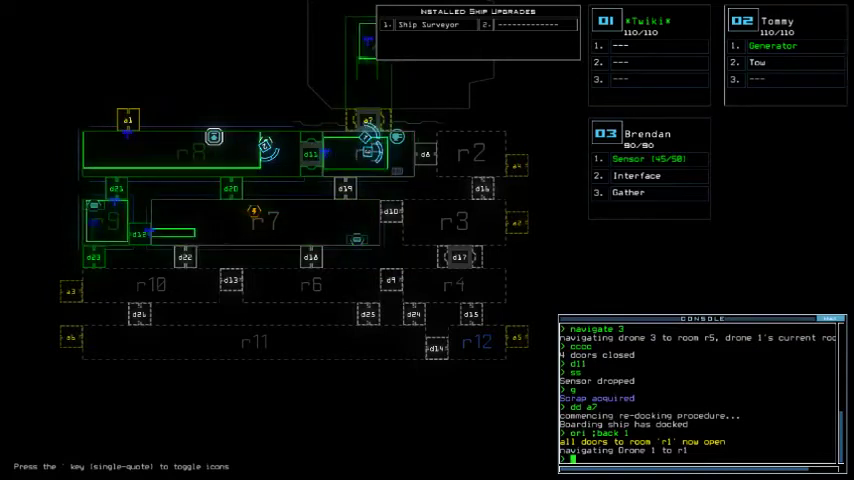
List r8's items with Tommy, deactivate his generator, and review the ship schematic
key("2")
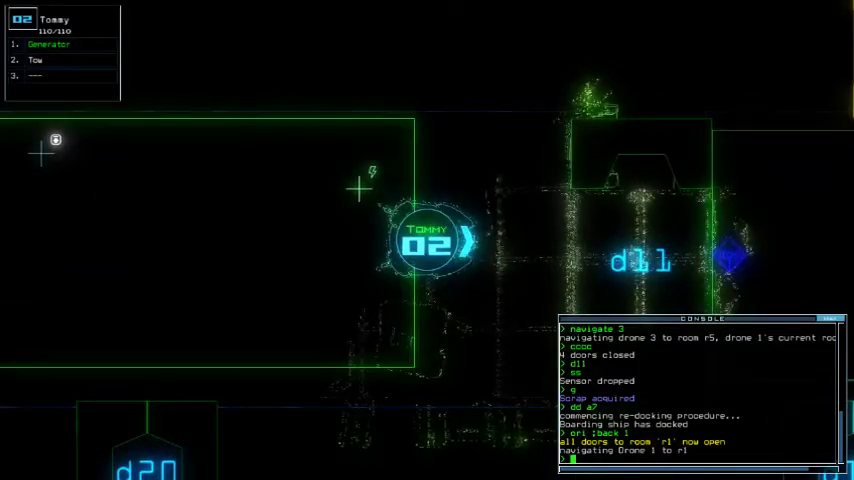
type("i")
key("Return")
key("Right")
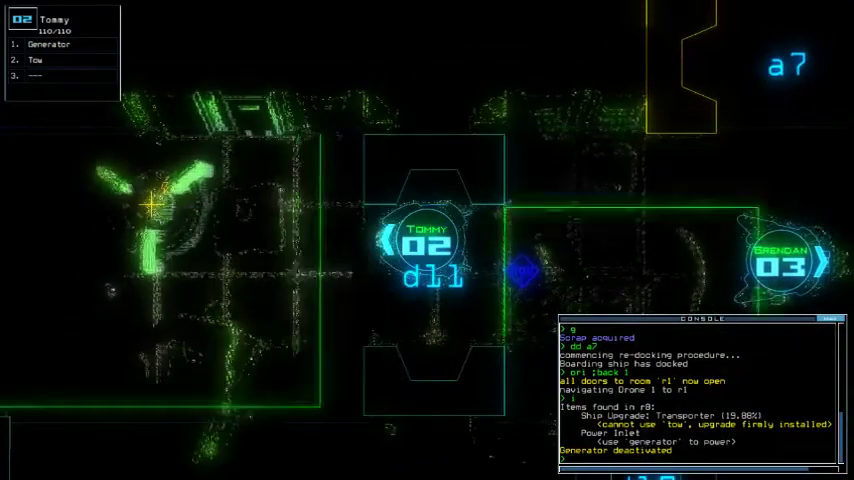
key("Tab")
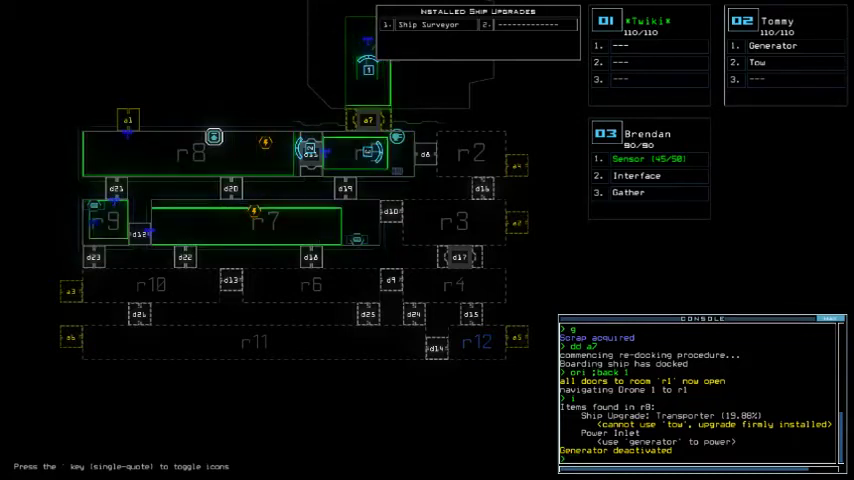
key("Tab")
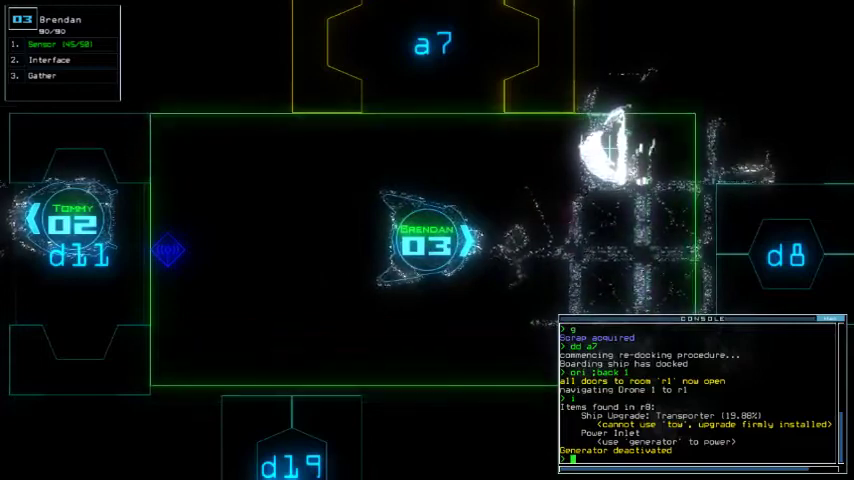
Power the generator with drone 03, close all r1 doors, and re-dock at a3
key("2")
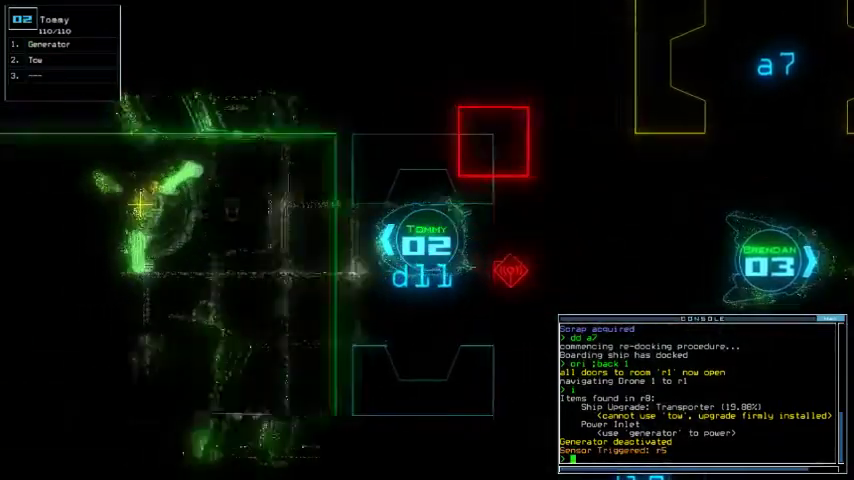
type("3g")
key("Return")
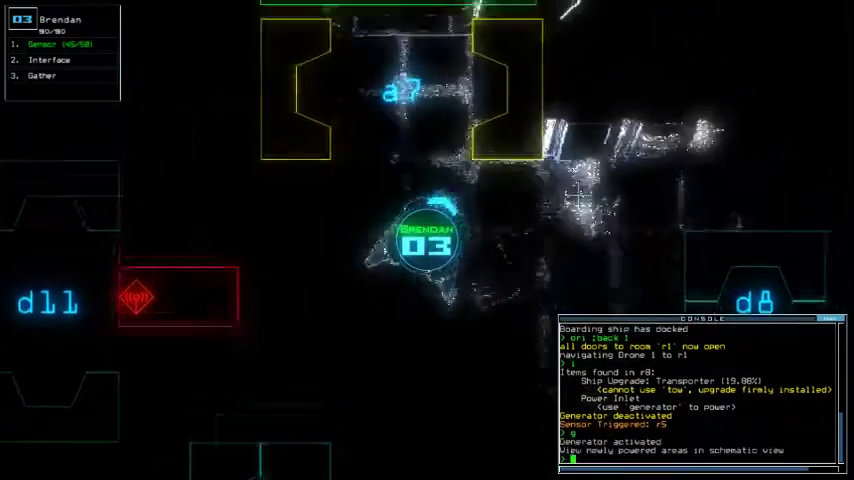
type("vv")
key("Return")
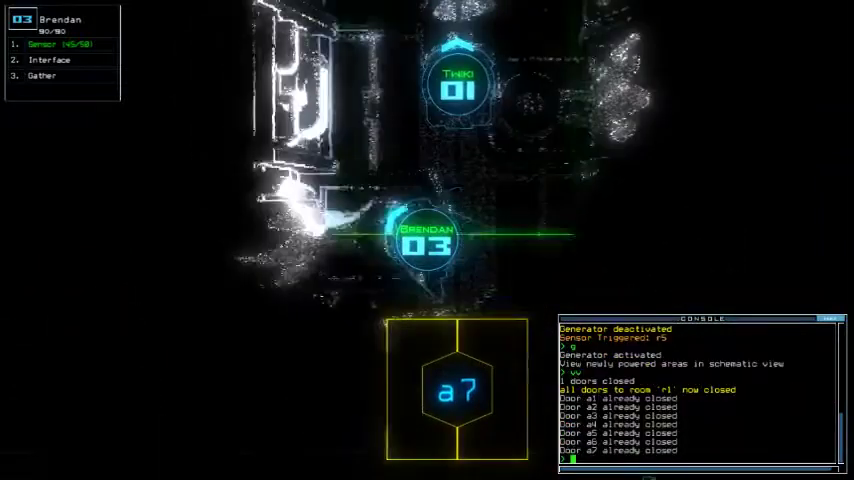
type("dd a3")
key("Return")
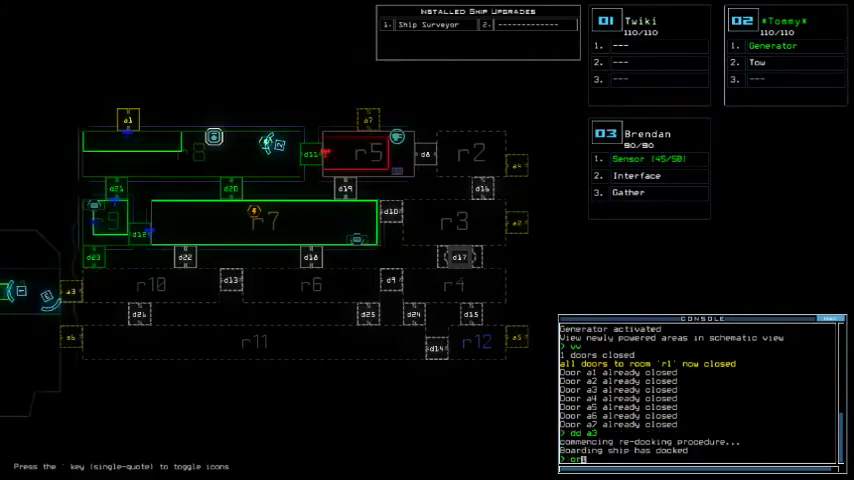
type("1")
Open all doors to r1, drop a sensor, and gather two batches of scrap
key("Return")
type("ss")
key("Return")
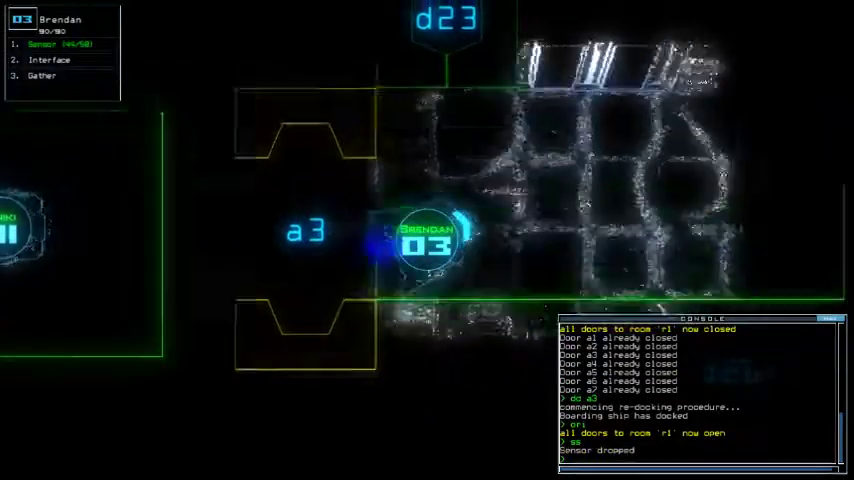
type("g")
key("Return")
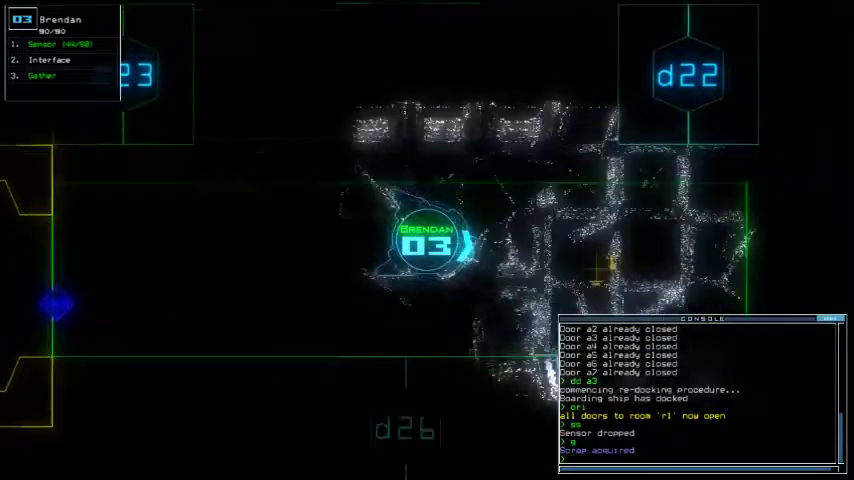
type("g")
key("Return")
Send drone 02 through door d20 and power the generator back up
key("Tab")
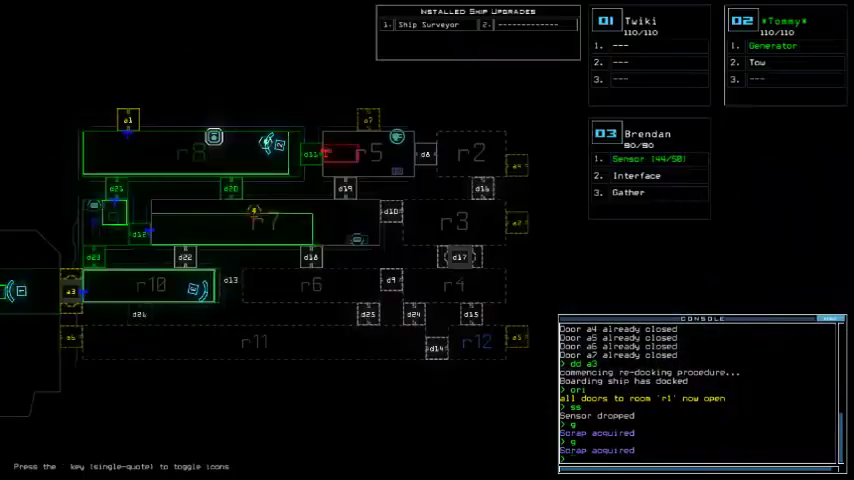
key("Tab")
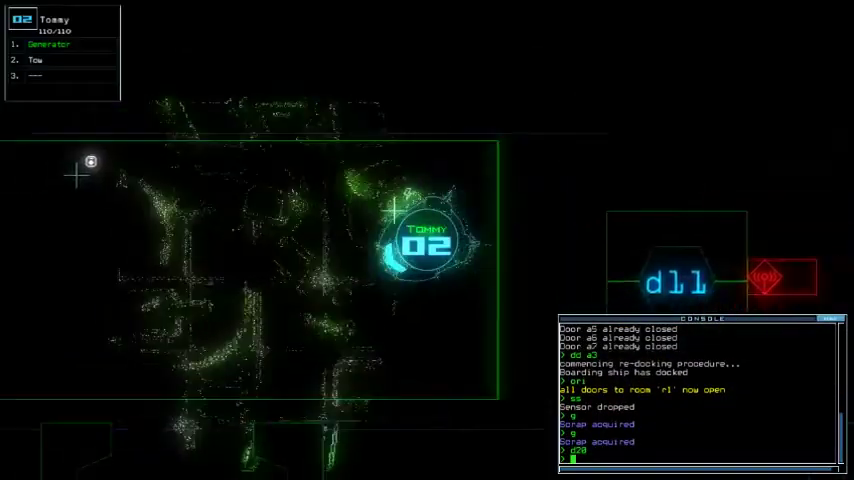
key("Down")
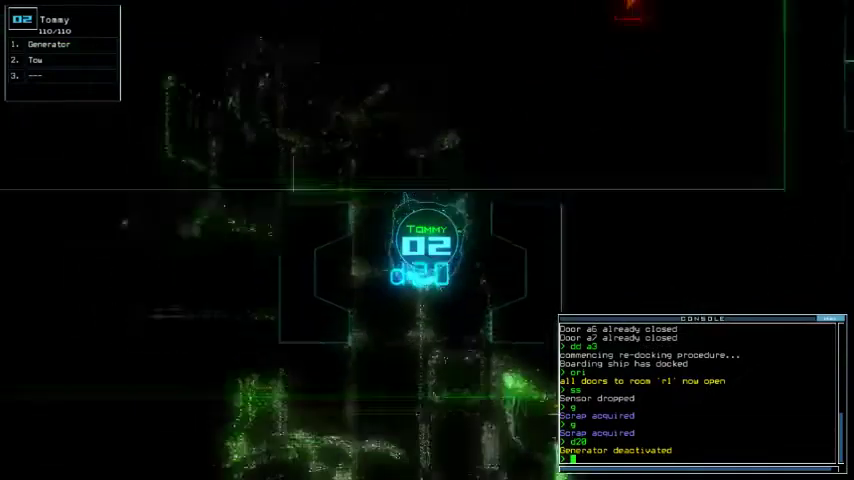
type("g")
key("Tab")
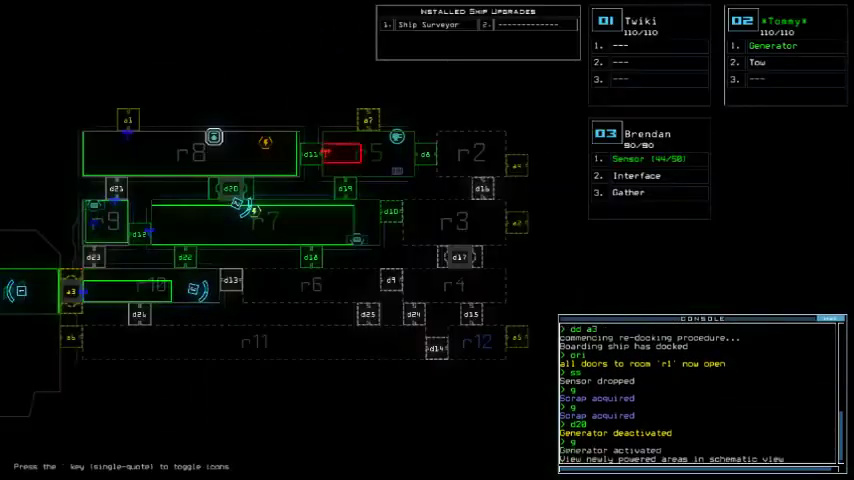
Open d22 with drone 03, close r1's doors, and steer it toward d18
key("3")
key("Up")
type("d22")
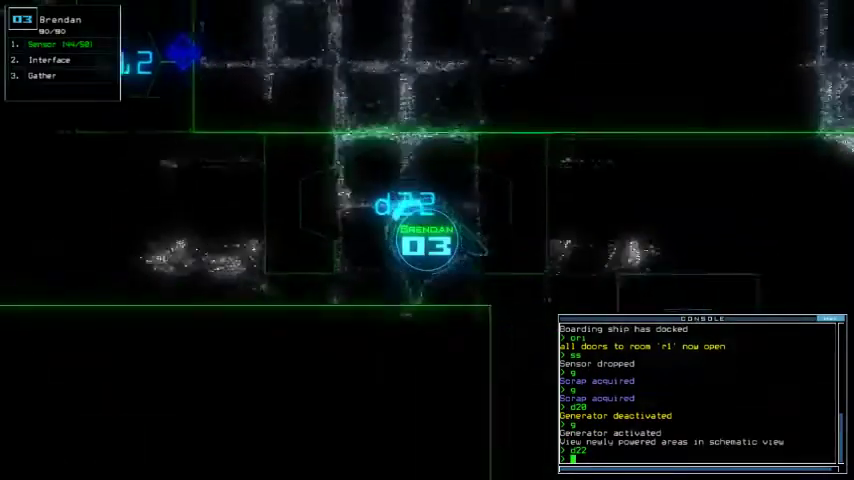
key("Return")
type("ca")
key("Return")
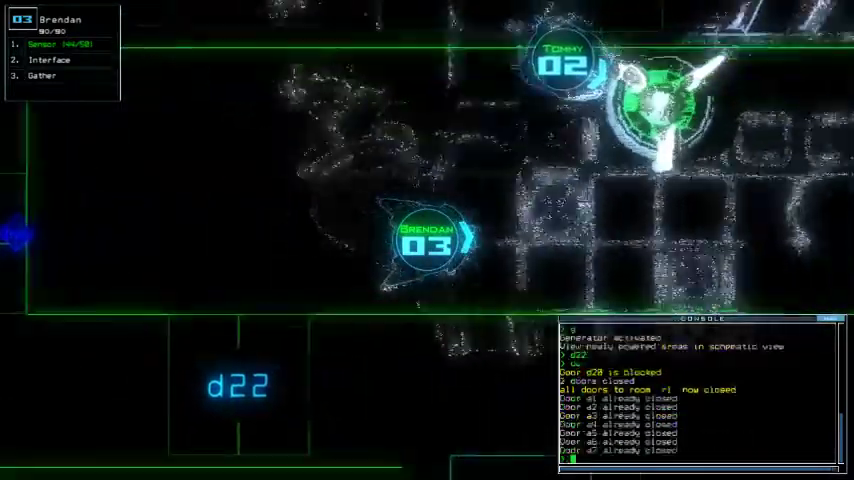
key("Right")
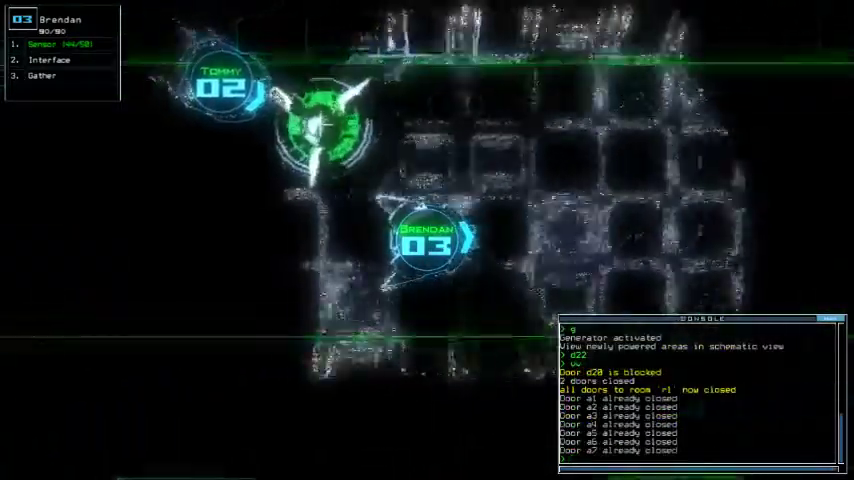
key("Right")
type("exp")
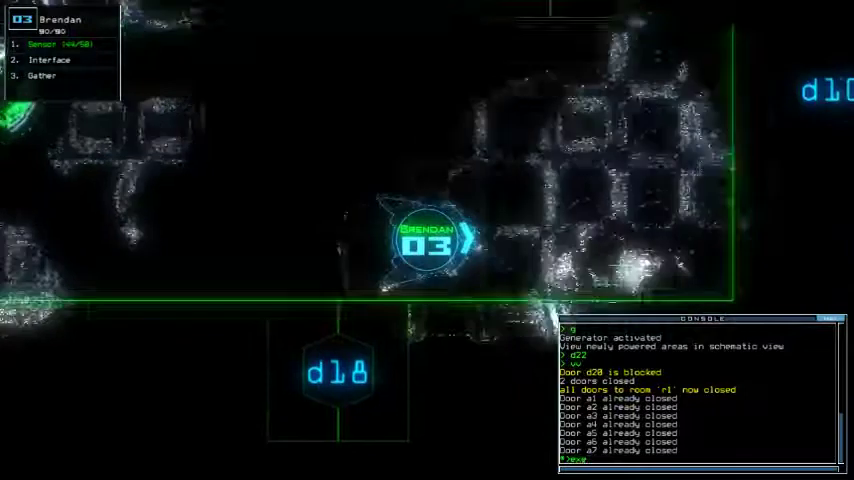
Fire r5's ship defences, killing two enemies, then switch them off
key("Return")
type("df")
key("Return")
key("Tab")
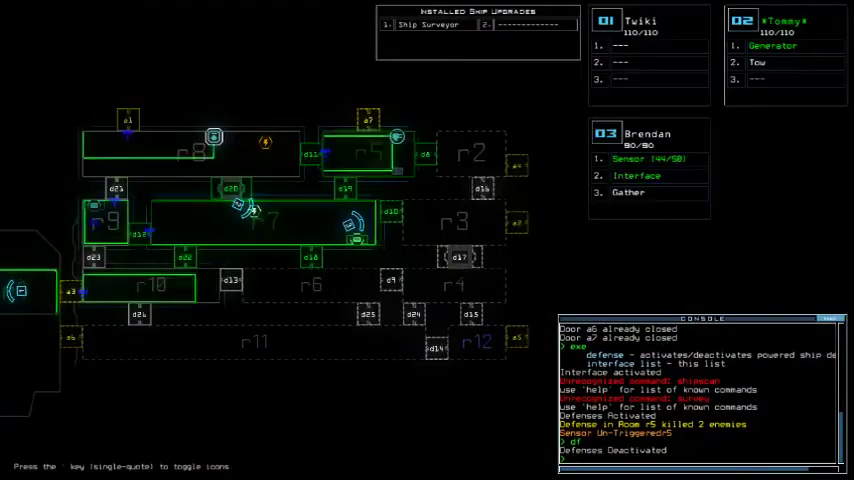
Drive drone 03 through d10 and toward d17, dropping two sensors
key("Tab")
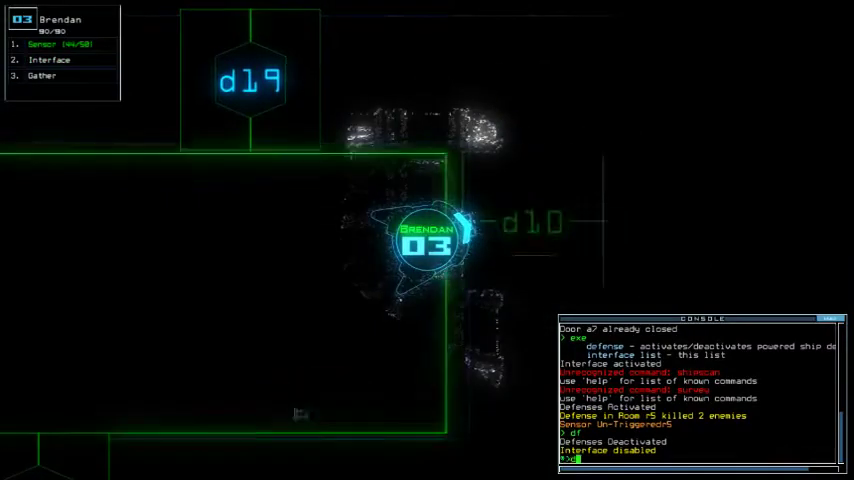
key("Return")
key("Right")
type("ss")
key("Return")
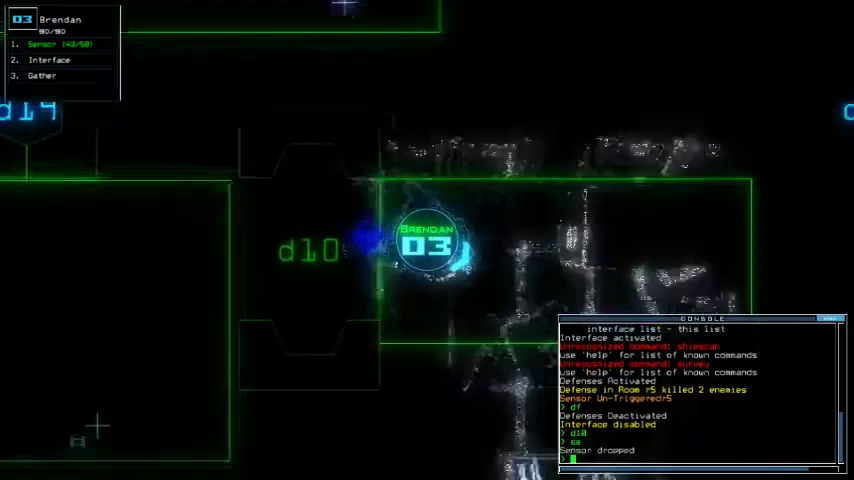
key("Left")
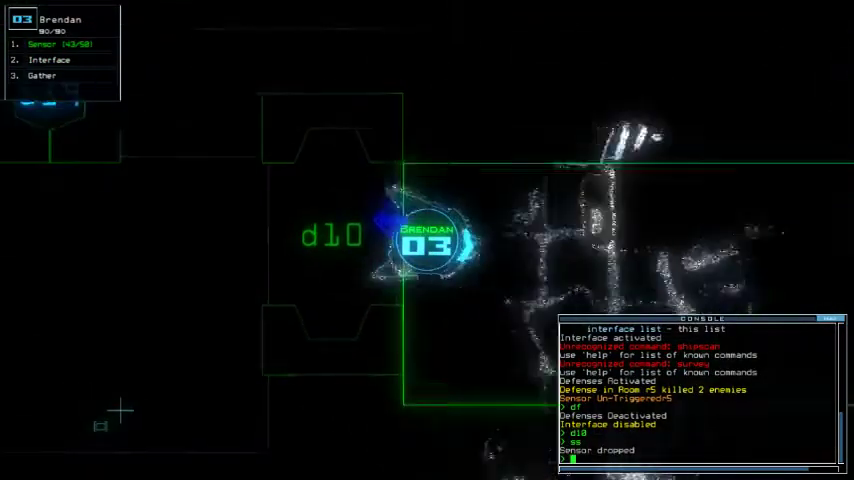
key("Right")
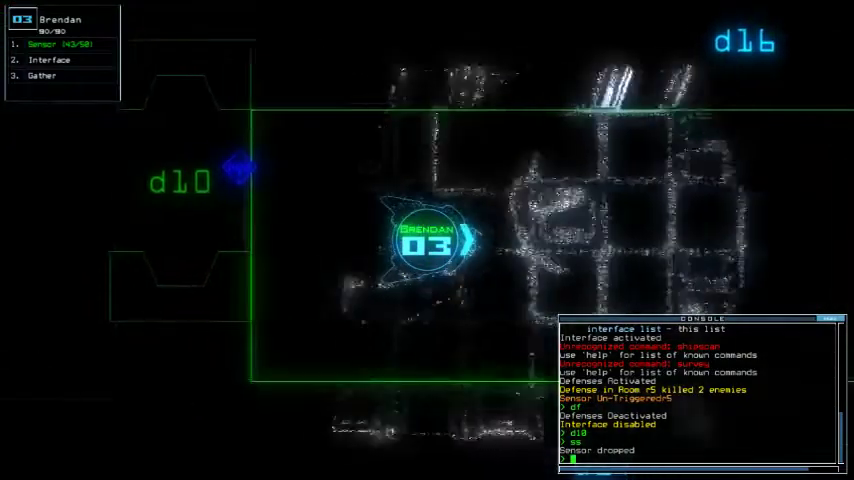
key("Down")
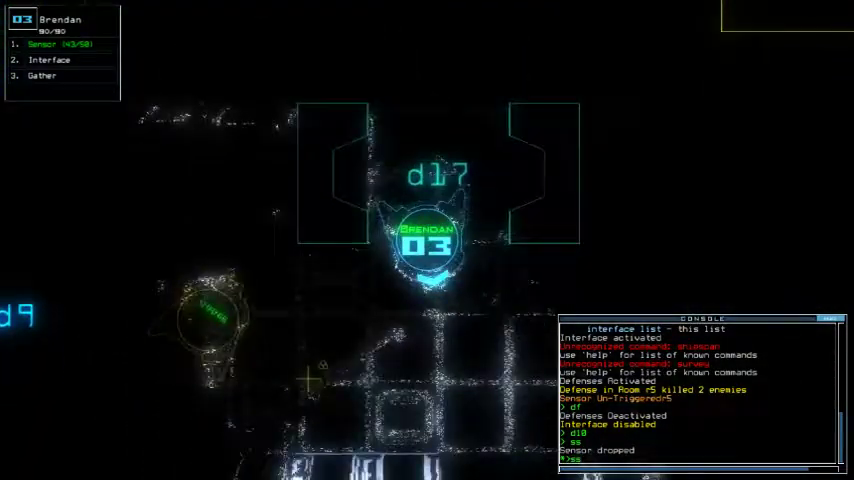
type("ss")
key("Return")
type("g")
Gather two batches of scrap with drone 03 and briefly check the swap screen
key("Return")
key("Left")
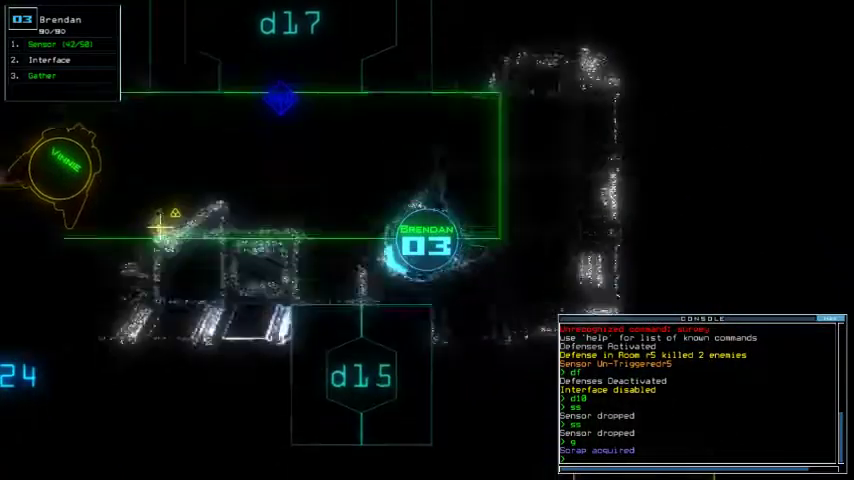
type("g")
key("Return")
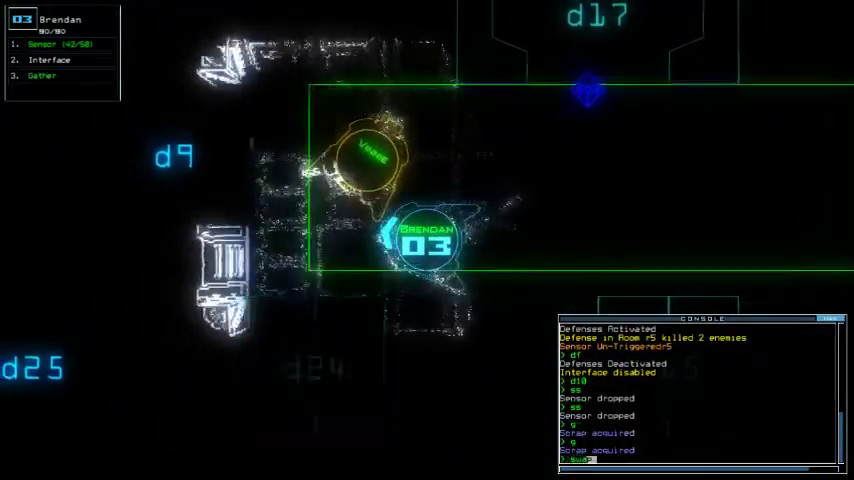
type("swap")
key("Return")
key("Escape")
key("Up")
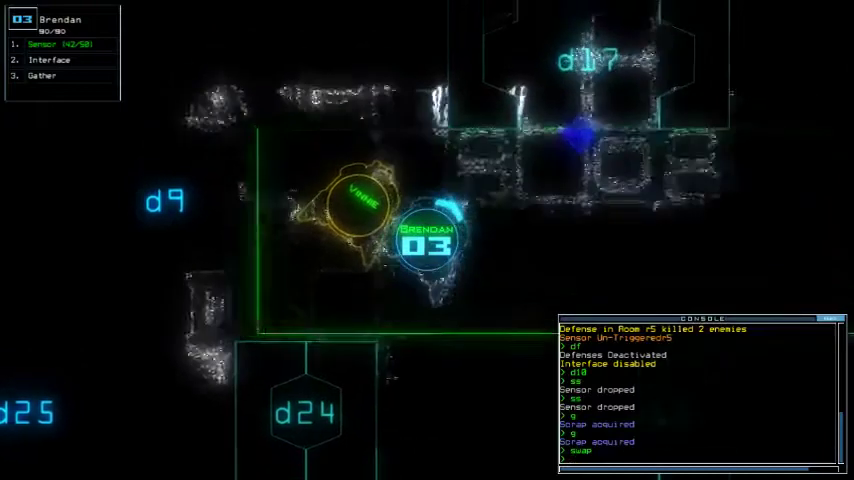
key("Tab")
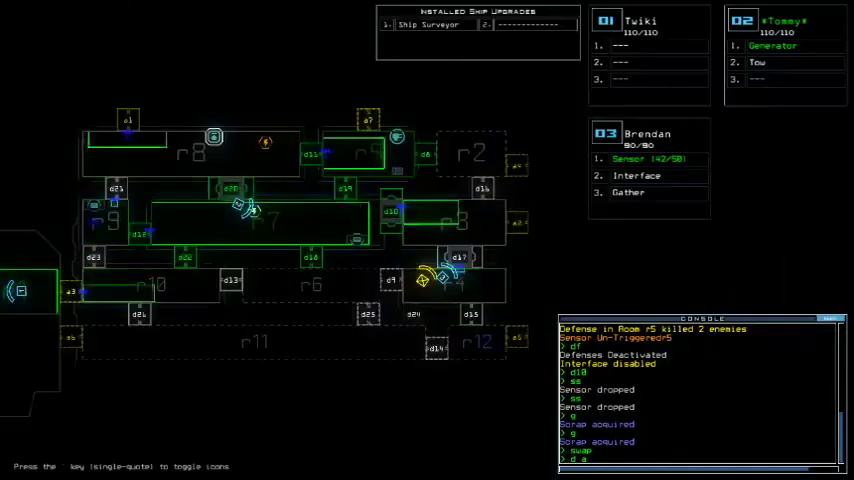
Drive Tommy through d10 and d17, past Brendan, and hook Vinnie for towing
key("Tab")
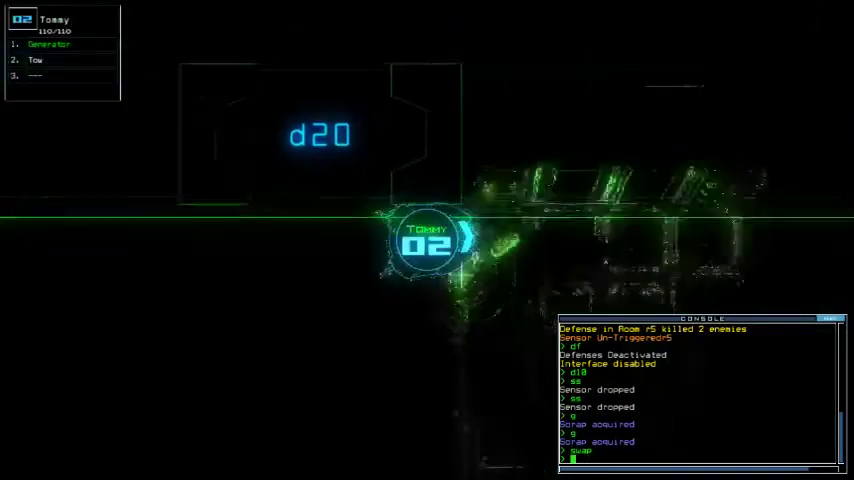
key("Right")
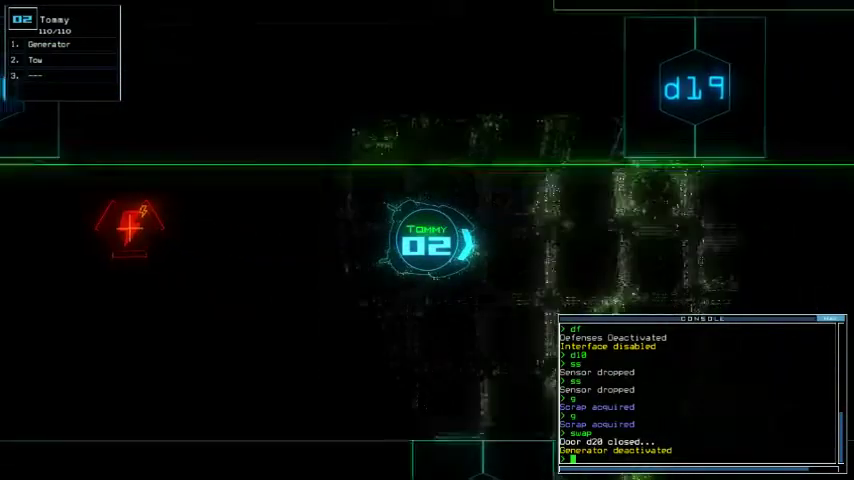
key("Right")
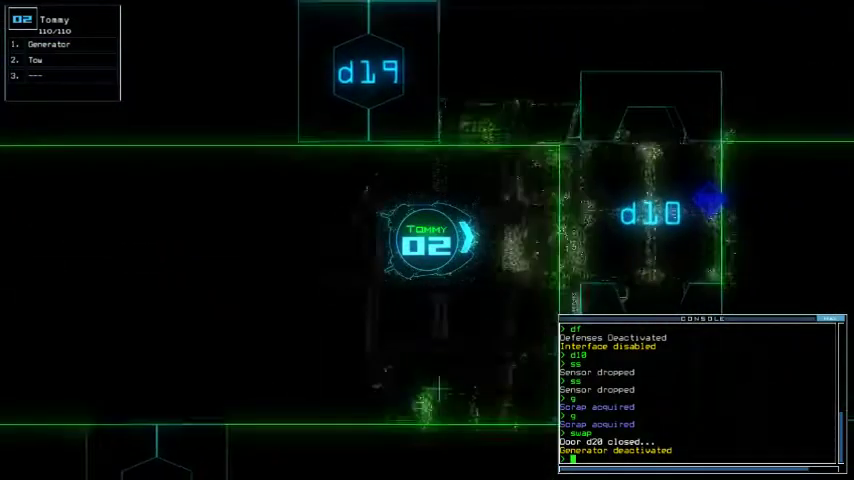
key("Right")
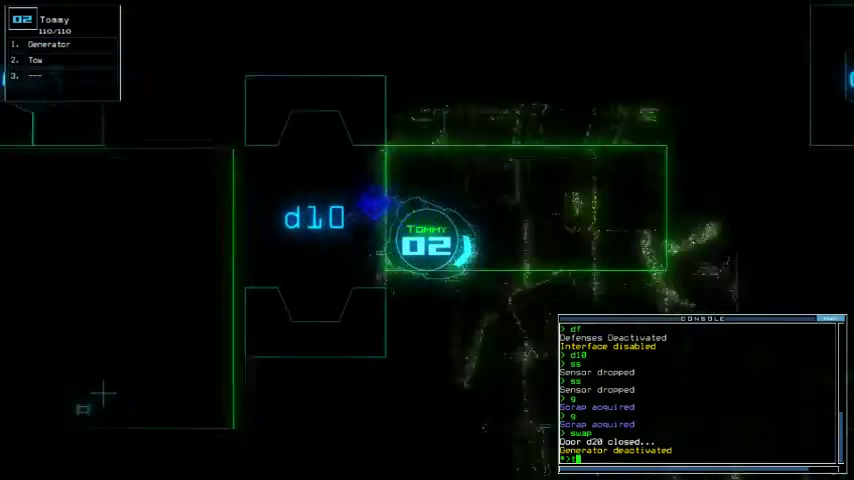
key("Right")
key("Down")
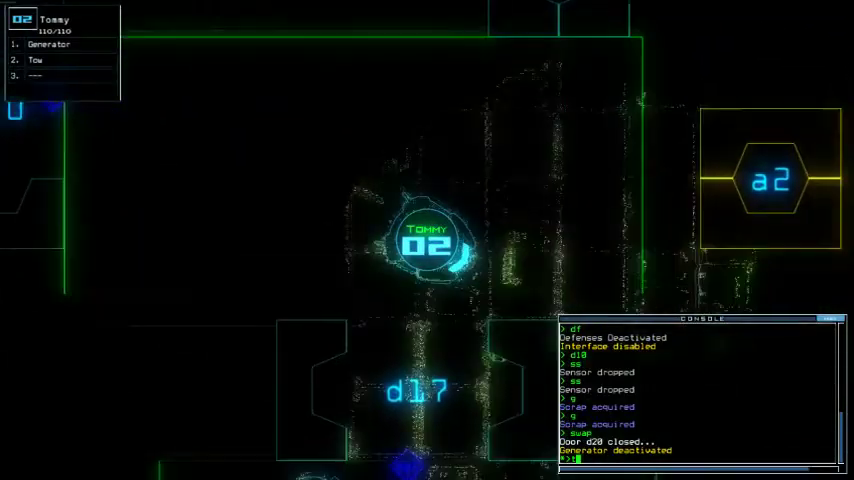
key("Down")
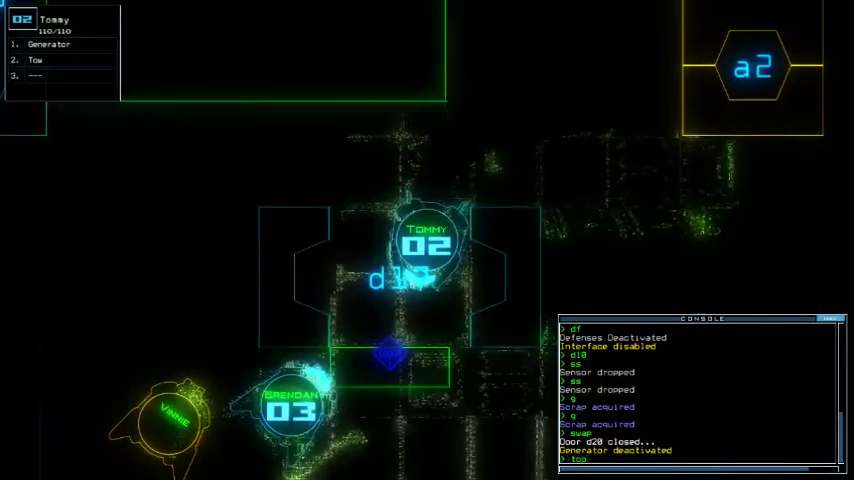
key("Down")
key("Left")
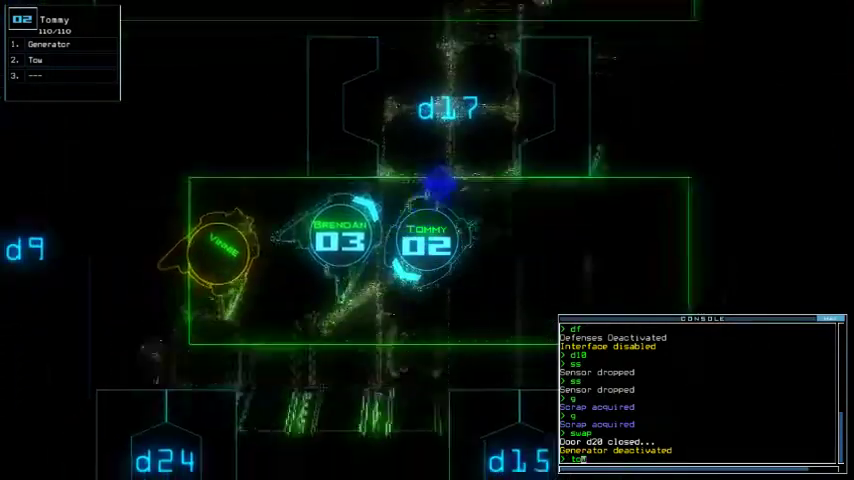
type("w")
key("Return")
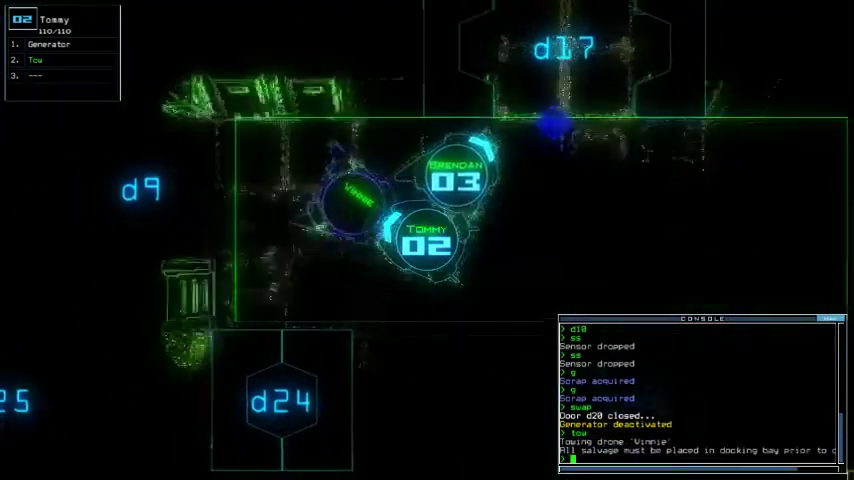
type("swap")
Swap Stealth onto Tommy and drive it up through d17 toward d10
key("Return")
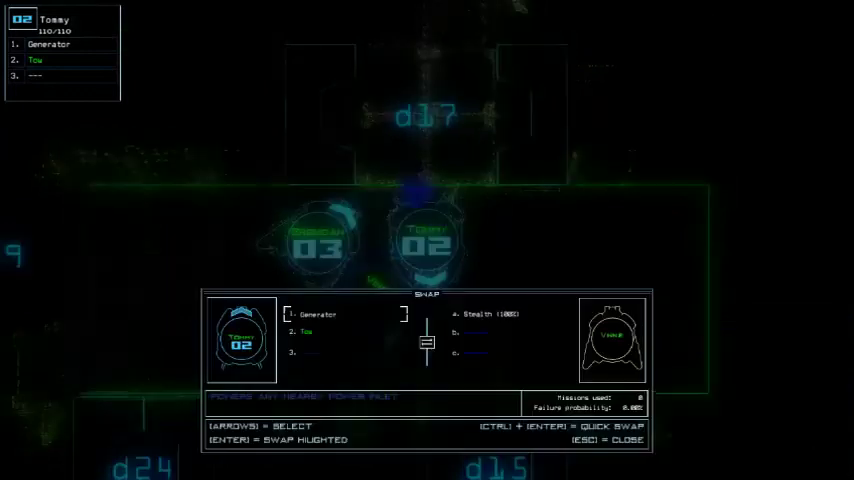
key("Escape")
key("Up")
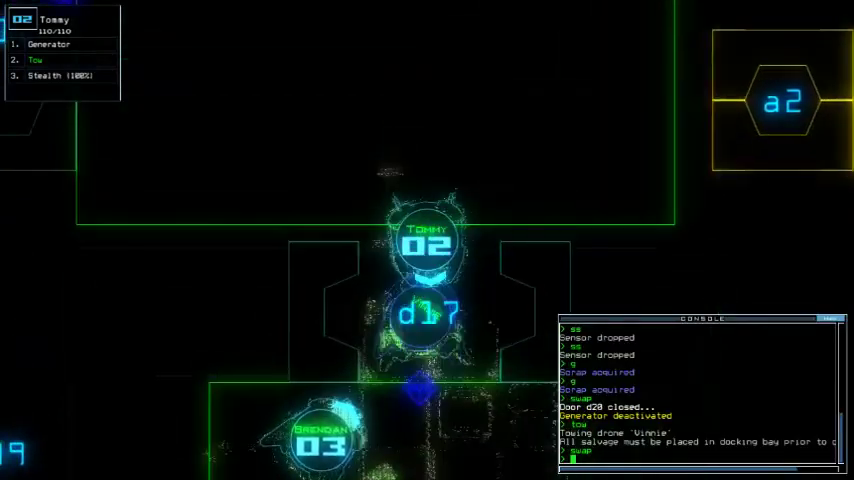
key("Left")
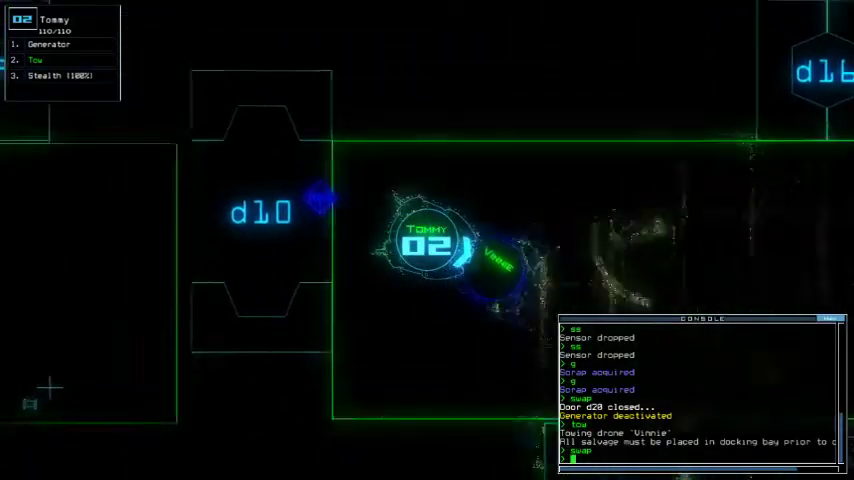
key("Tab")
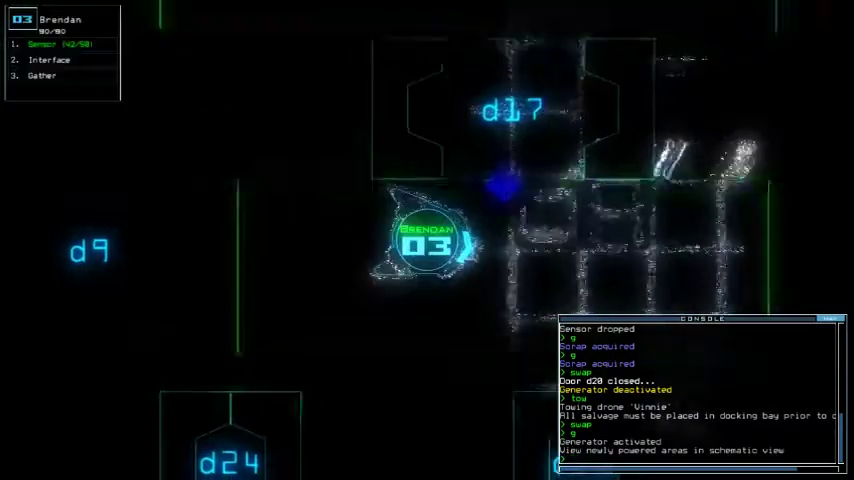
Drive Brendan back past d17 and d10, then open door d18
key("Up")
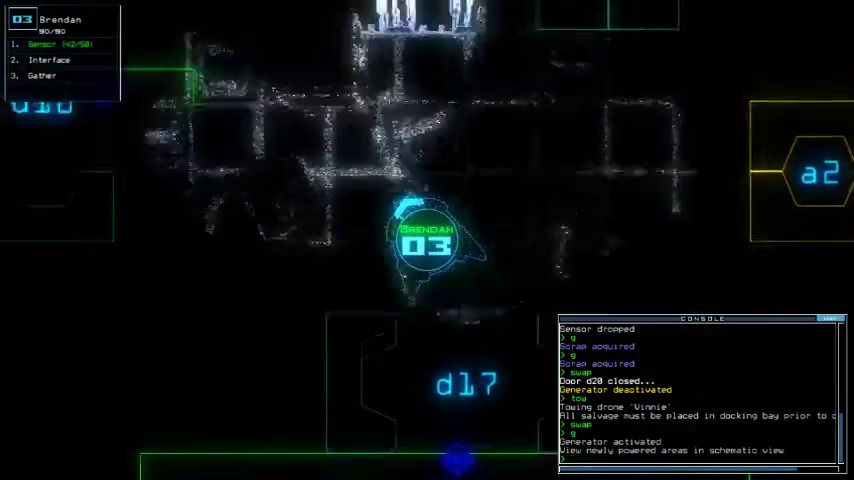
key("Left")
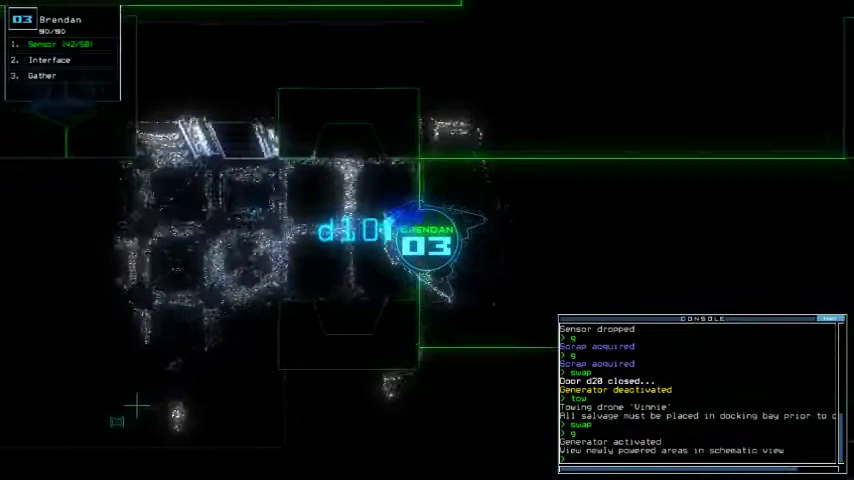
key("Left")
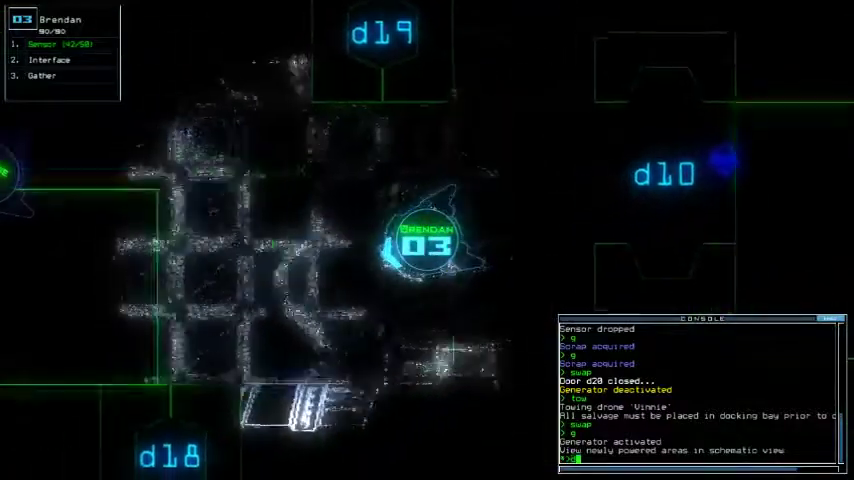
type("18")
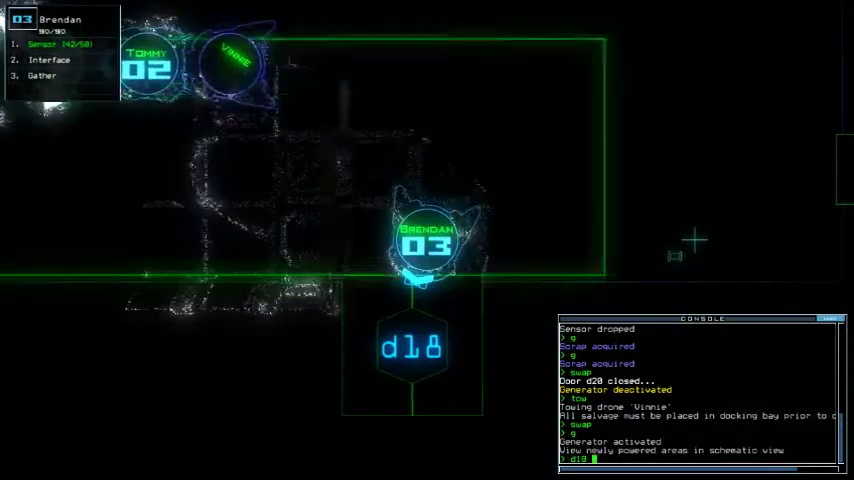
key("Return")
key("Down")
type("ss")
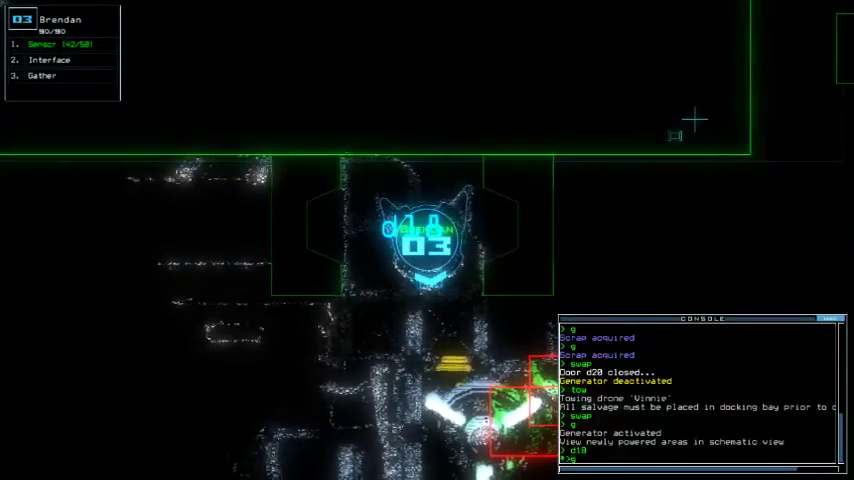
Put Stealth in Brendan's first slot, activate the stealth field, and switch the generator off
key("Return")
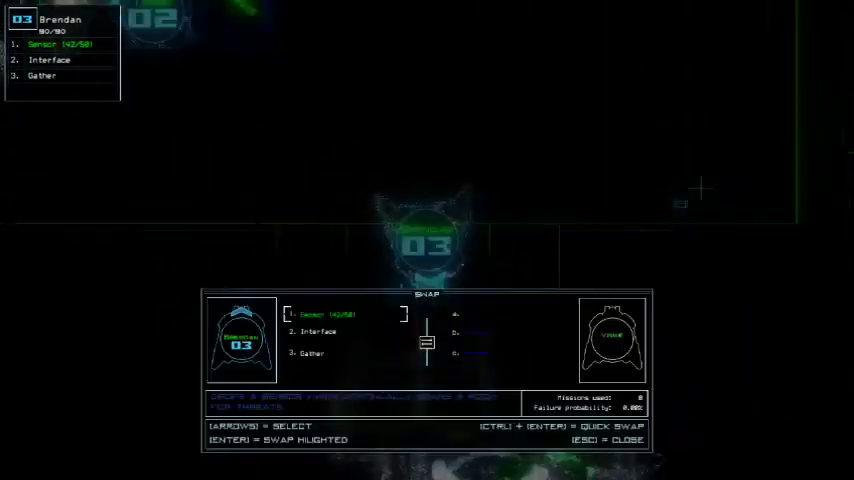
key("Escape")
type("g")
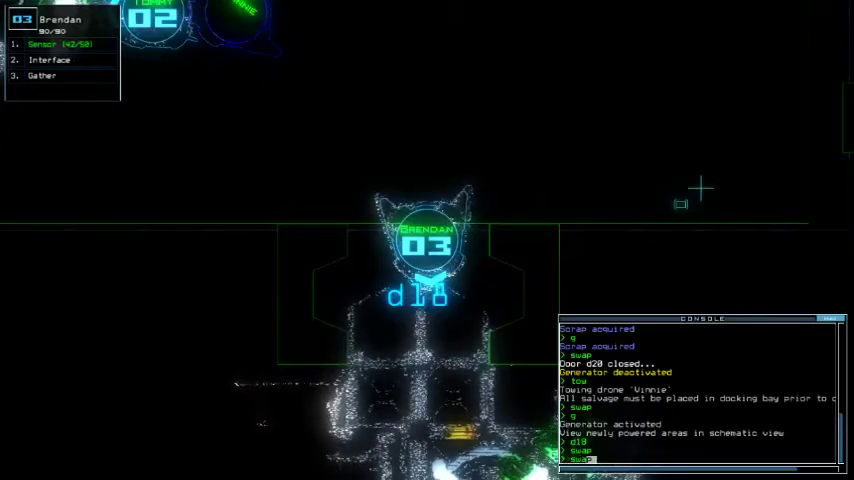
key("Return")
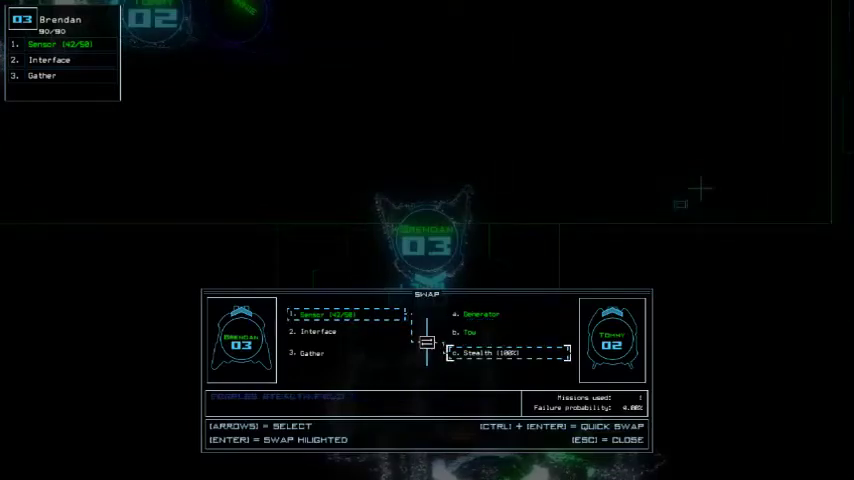
key("Return")
type("stealth")
key("Return")
type("g")
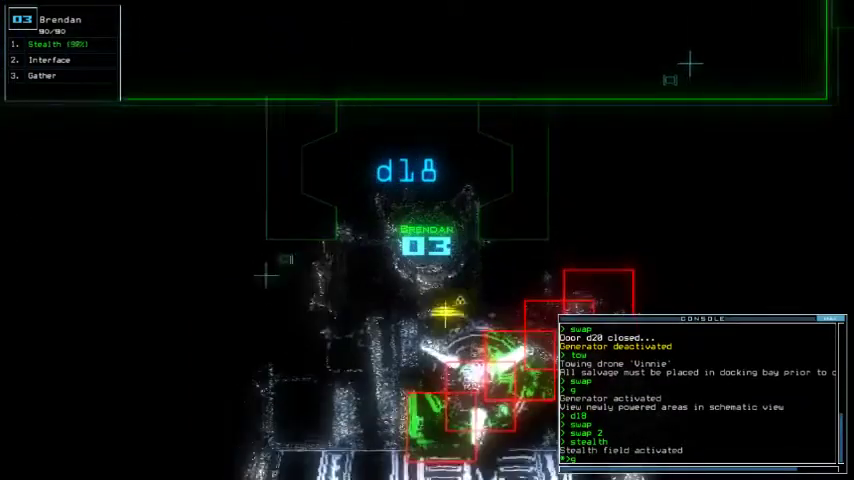
key("Return")
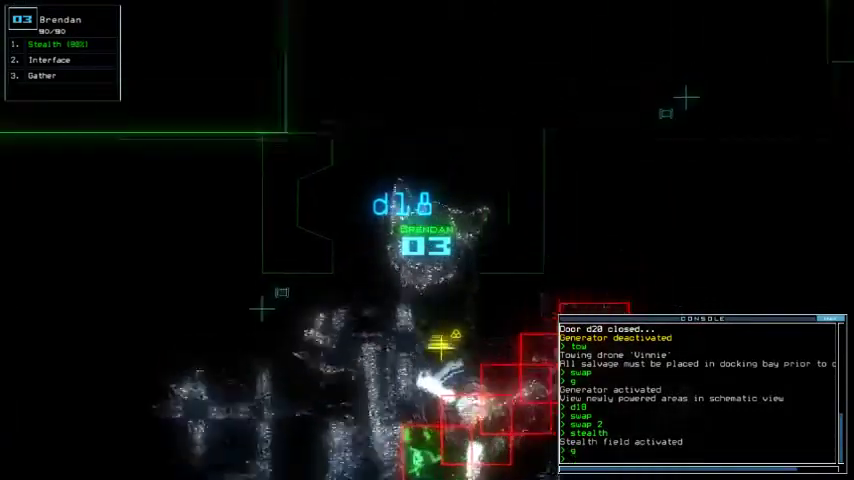
Drive Tommy down to door d18, into the room beside Brendan
key("2")
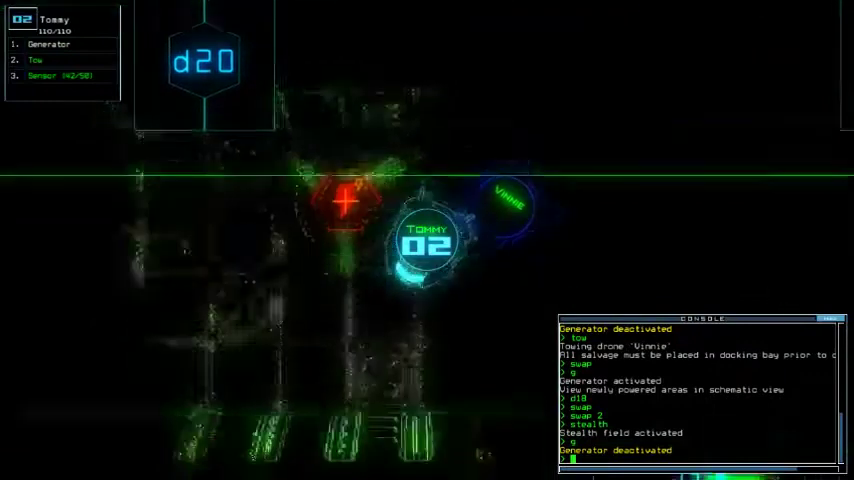
key("Down")
key("Right")
key("Right")
key("Down")
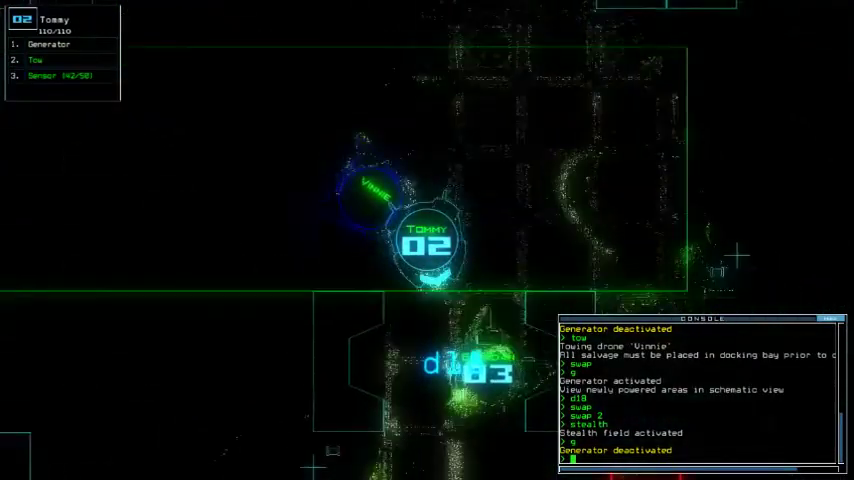
key("Down")
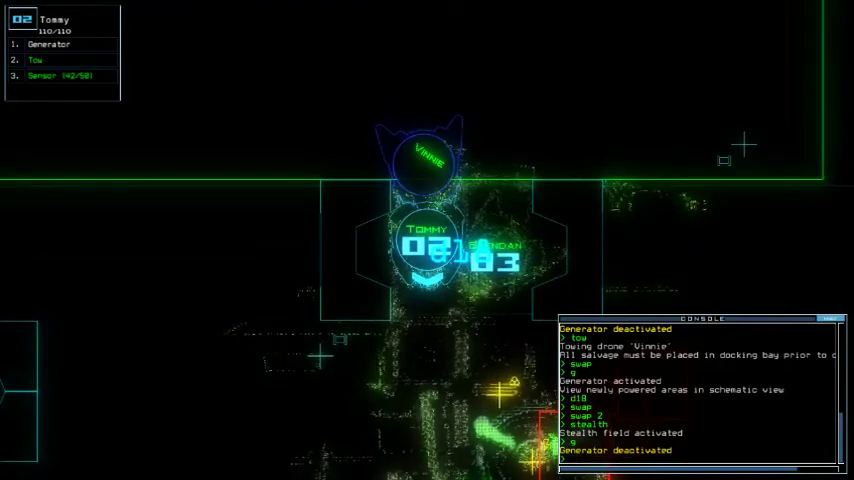
key("Tab")
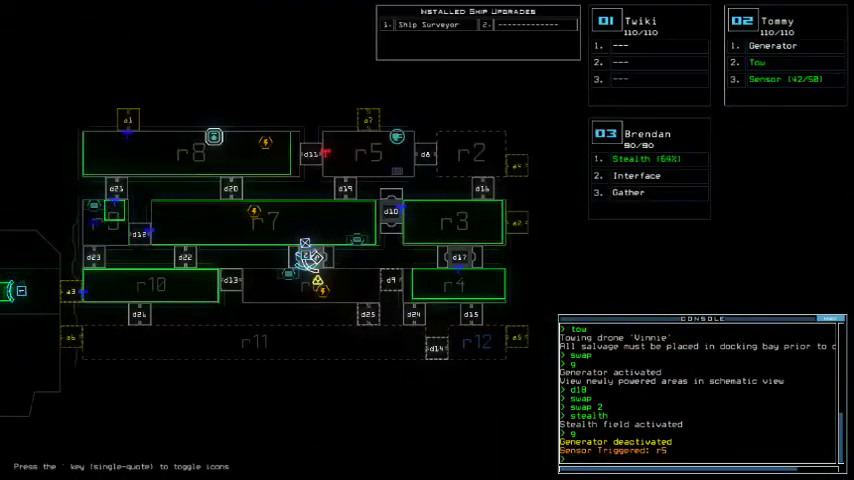
Move Tommy up and left and turn the generator back on
key("Tab")
key("Up")
key("Left")
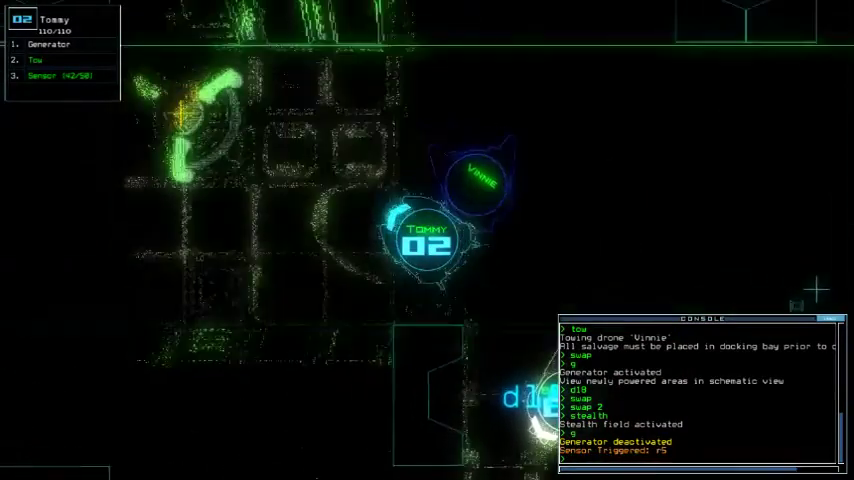
type("g")
key("Return")
key("3")
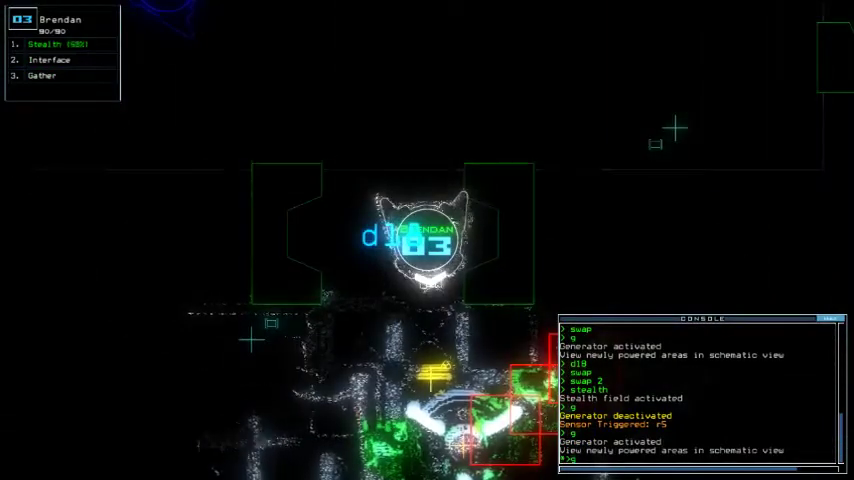
Drive Brendan down through door d18 and gather the nearby scrap
key("Down")
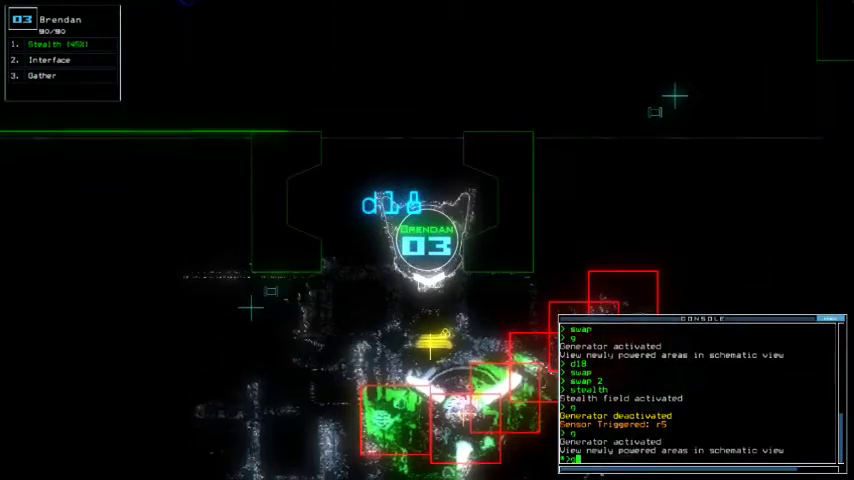
key("Down")
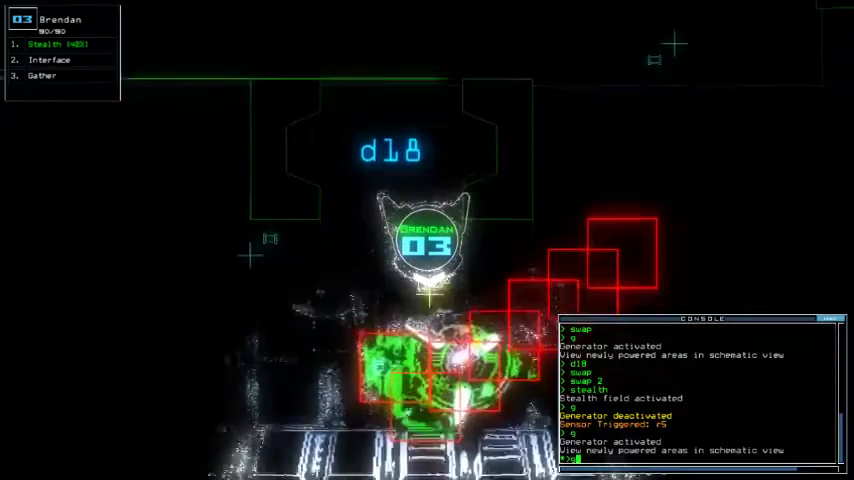
key("Return")
key("Tab")
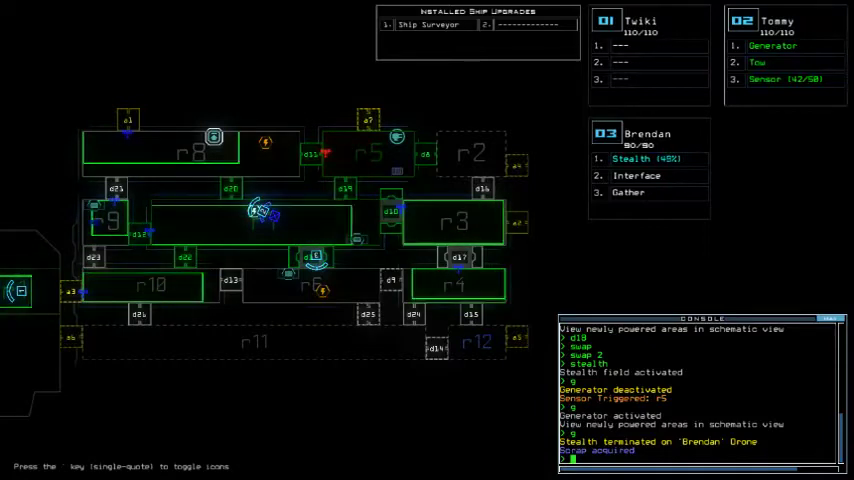
type("1")
Open all doors to r1, begin re-docking at a5, and open door d20
key("Return")
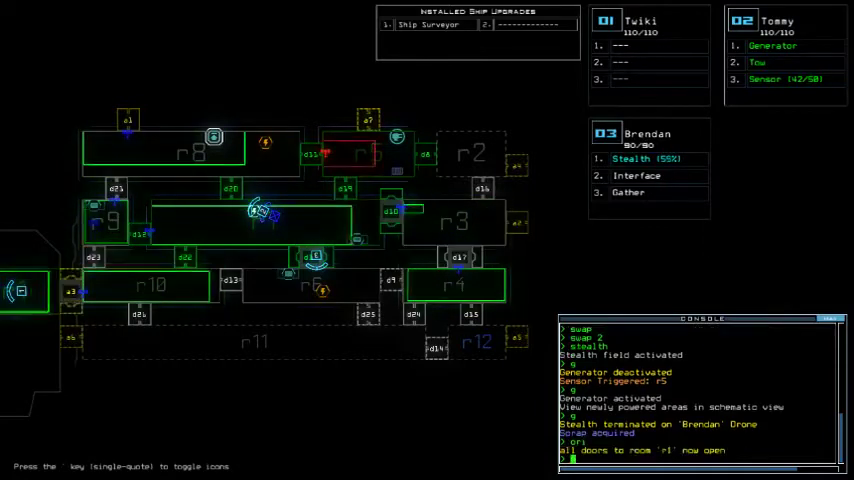
key("1")
key("Tab")
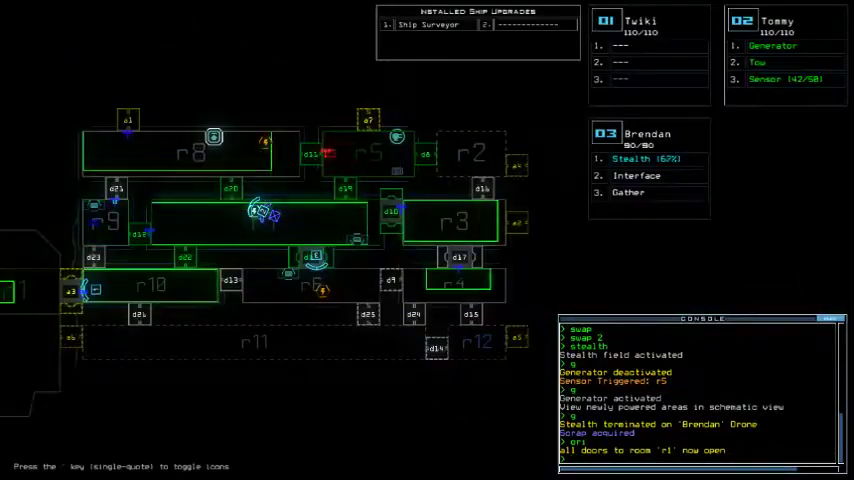
key("3")
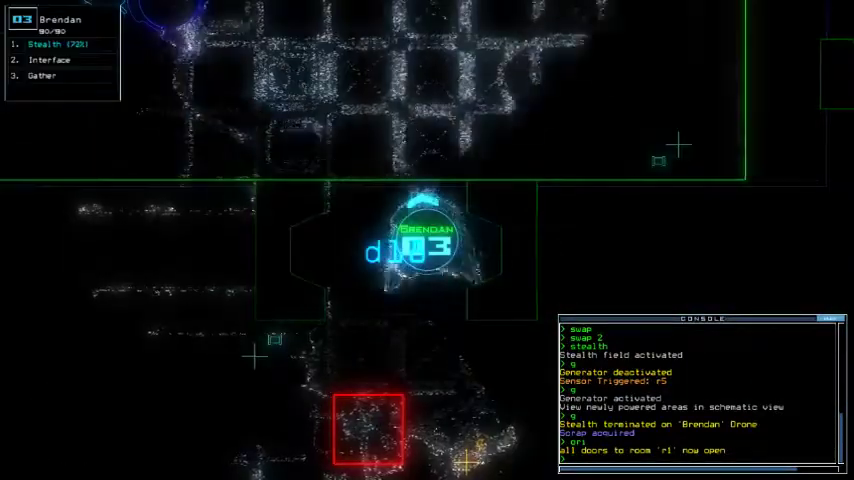
key("Tab")
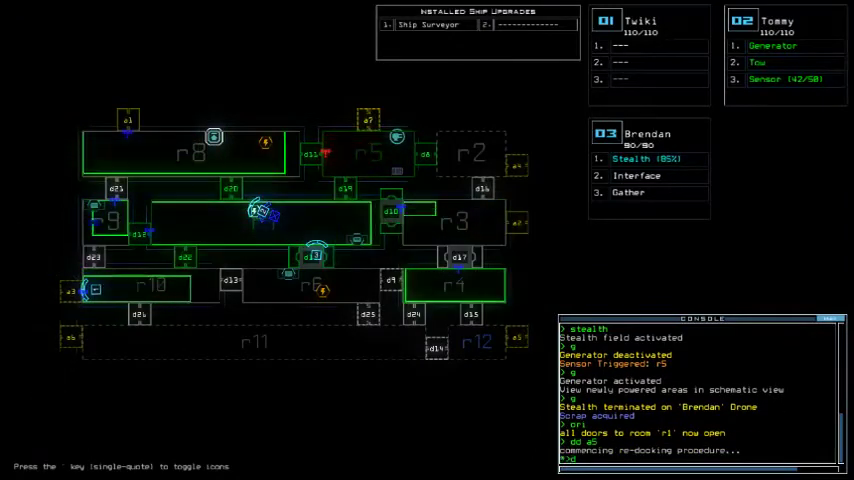
type("20")
key("Return")
key("2")
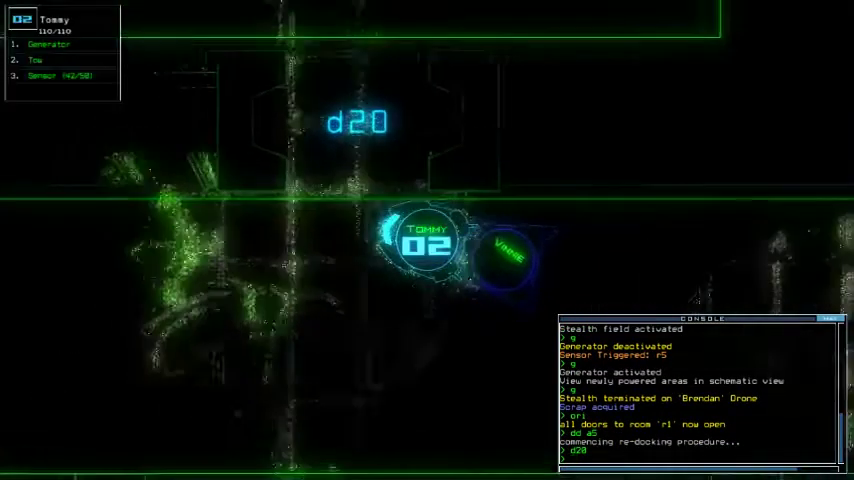
Open r1's doors, toggle d12, and try the ship interface and defences with Brendan
key("Tab")
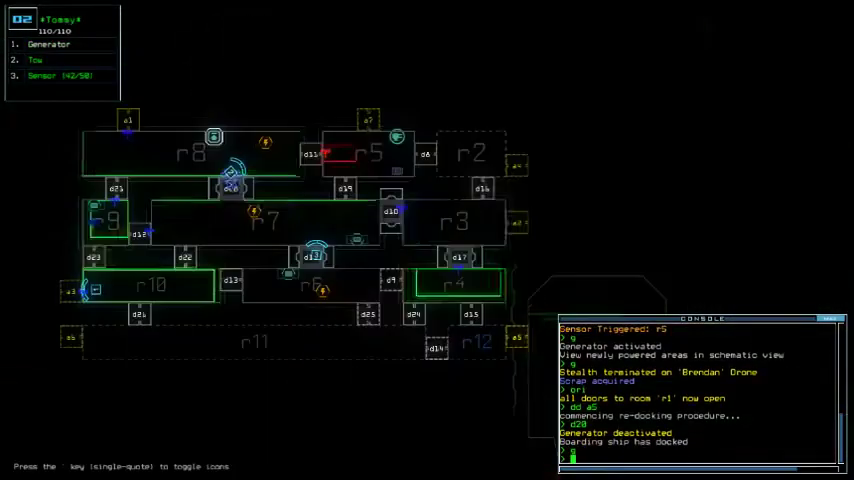
type("g")
type("1")
key("Return")
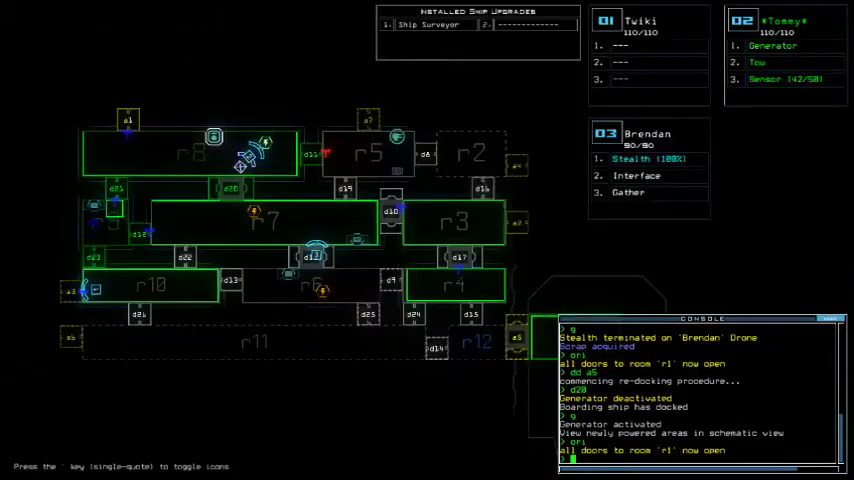
key("3")
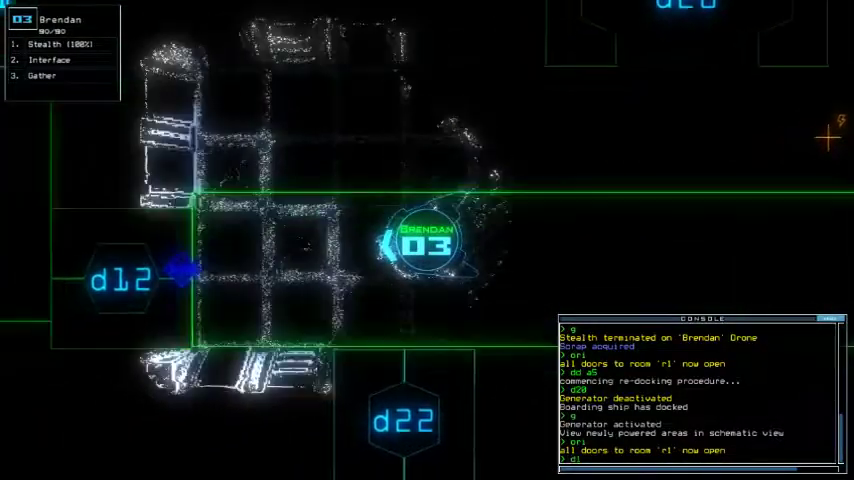
type("d12")
key("Return")
type("vv")
key("Return")
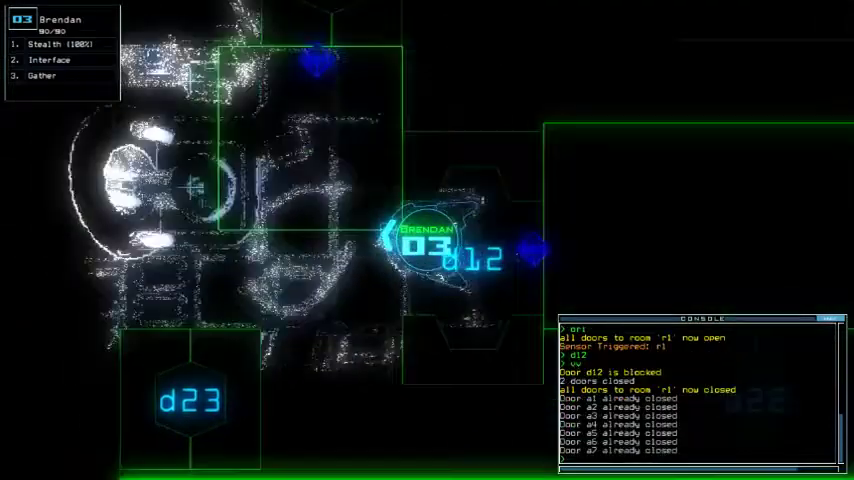
type("exe")
key("Return")
type("df")
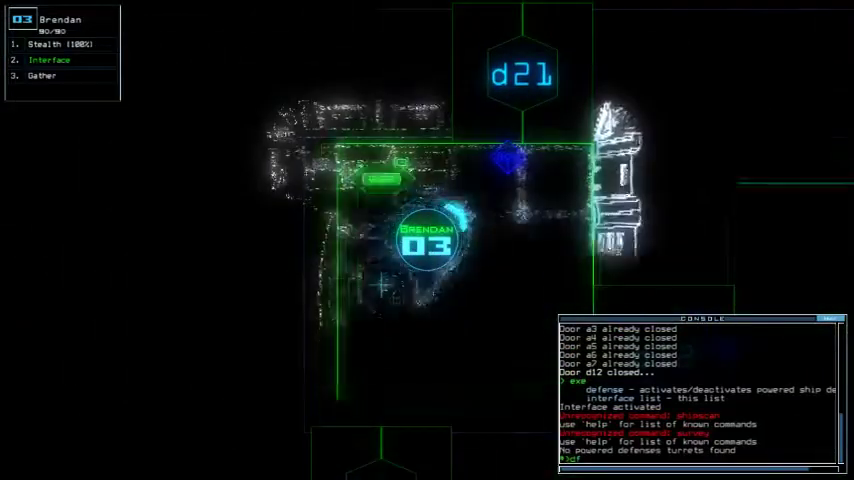
key("Return")
Toggle doors d20 and d12, send Tommy to room r7, and restart the generator
key("Tab")
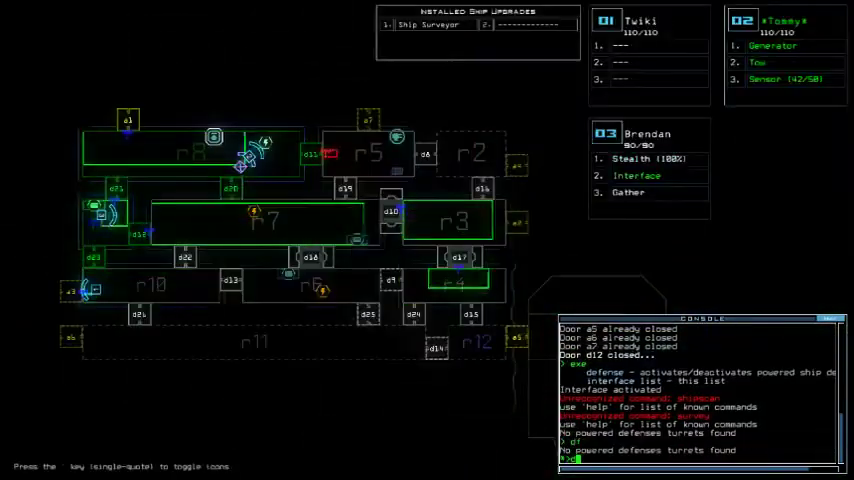
type("12")
key("Return")
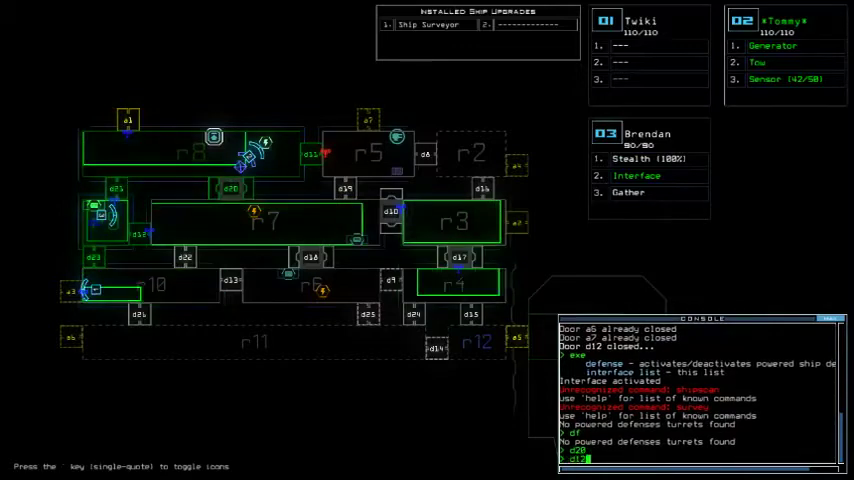
key("Return")
type("n")
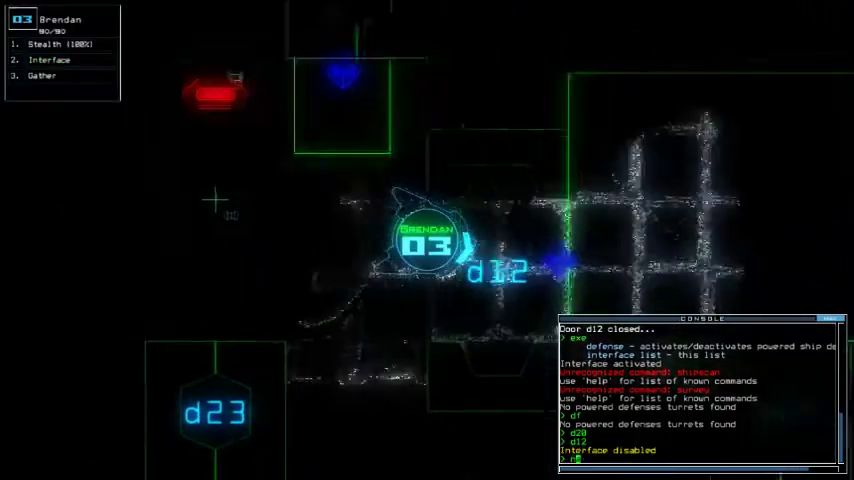
type("avigate 2")
key("Return")
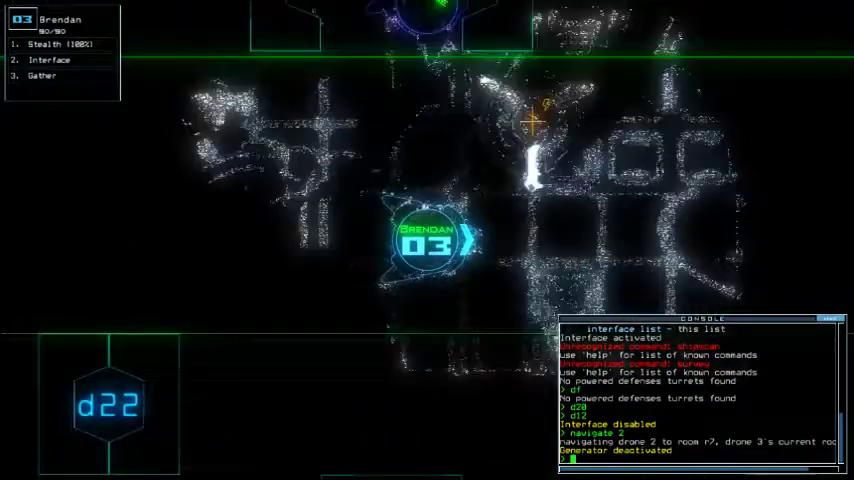
type("generator")
key("Return")
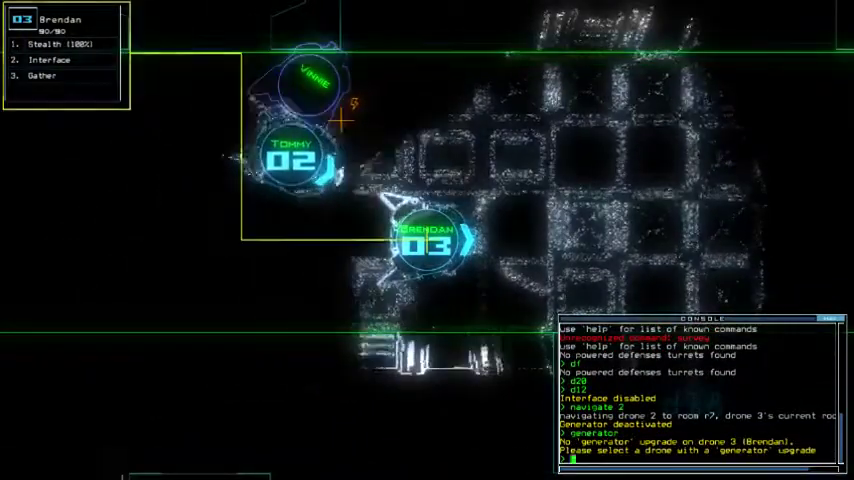
type("g")
key("Return")
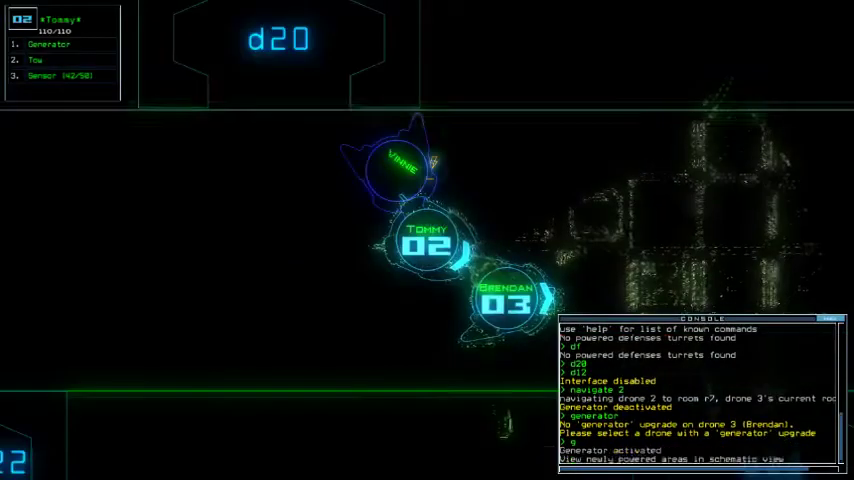
Close four doors at once and toggle door d22 for Twiki
key("Tab")
type("cc")
key("Return")
key("Tab")
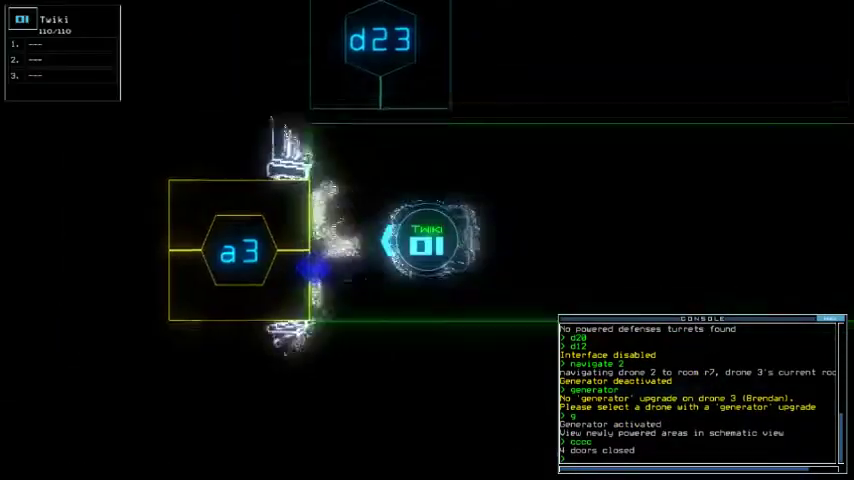
type("d22")
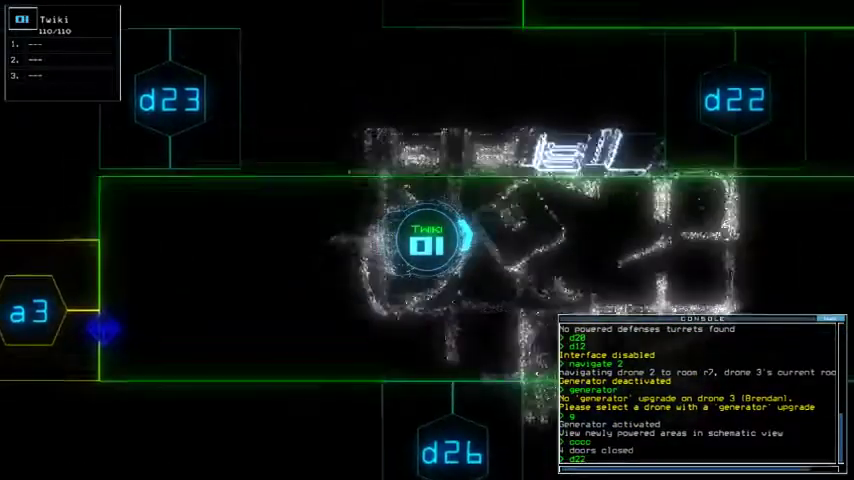
key("Return")
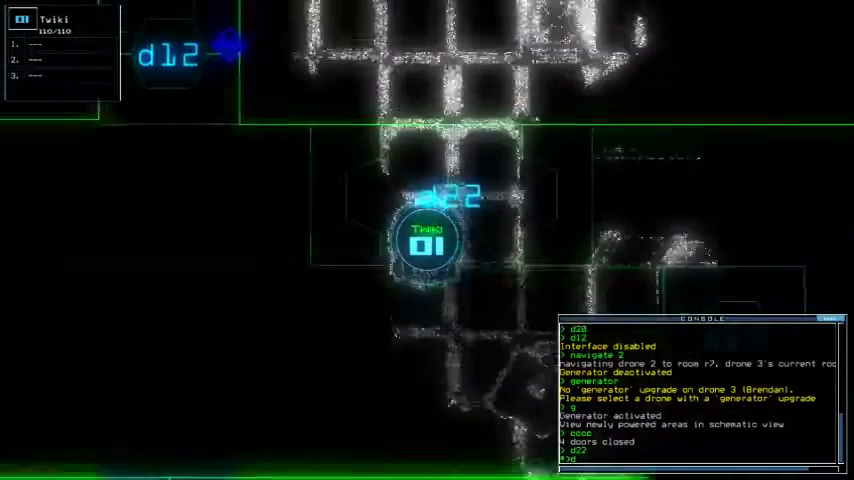
type("d22")
key("Return")
key("Tab")
type("dd a3")
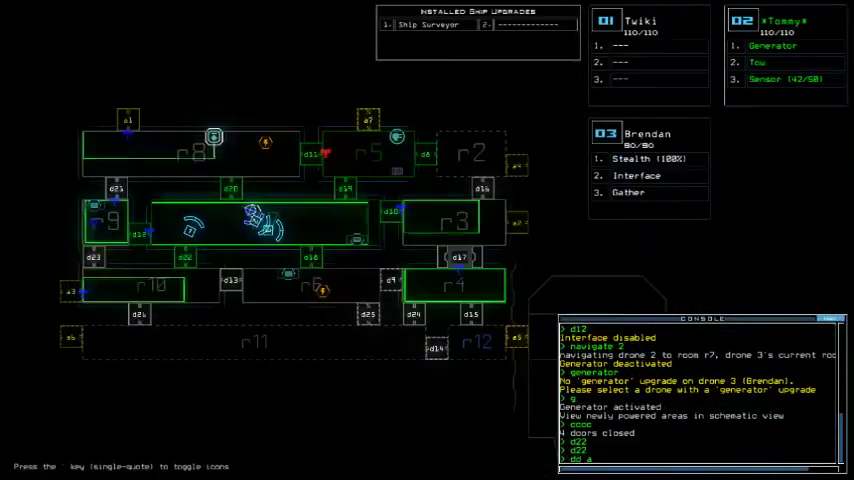
Start docking at a3, fire r5 defences to kill four enemies, then re-dock at a7
key("Return")
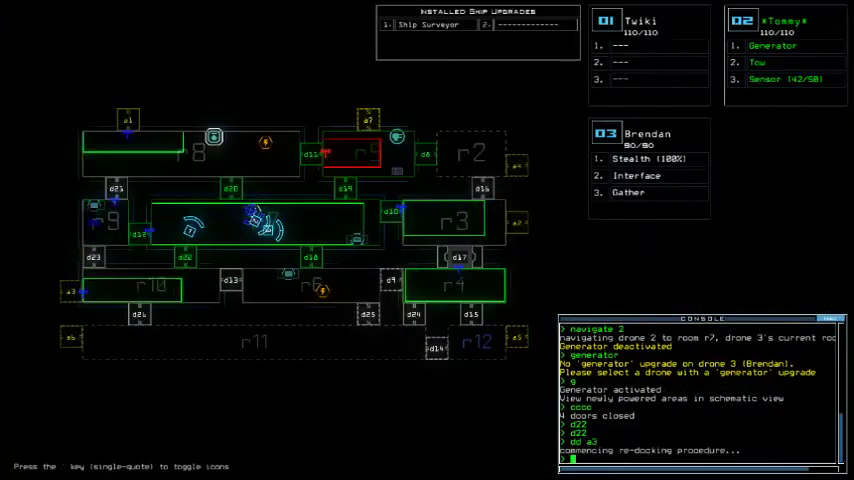
type("exe")
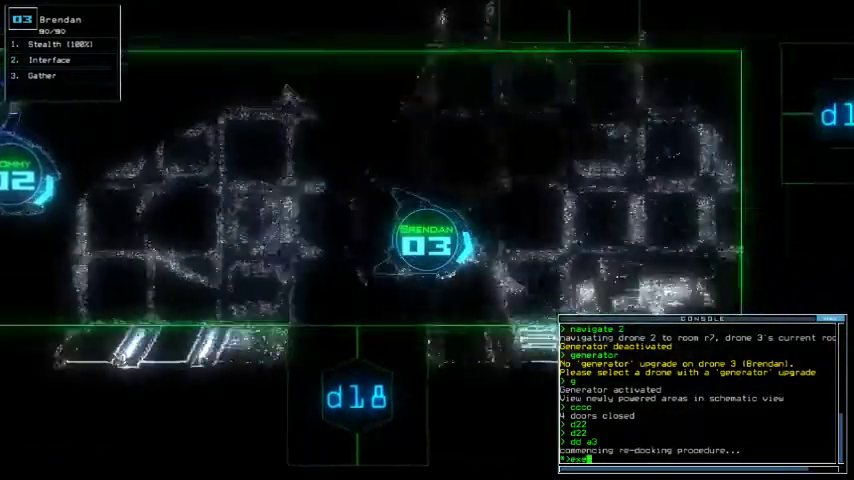
key("Return")
type("df")
key("Return")
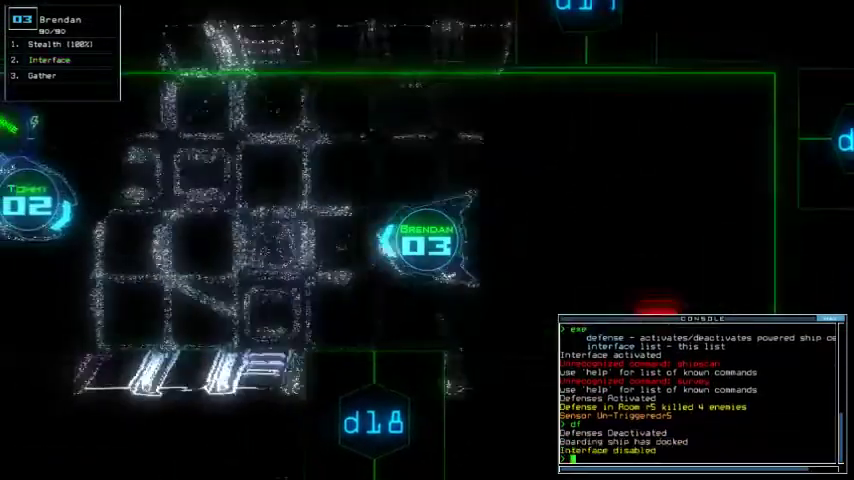
key("Tab")
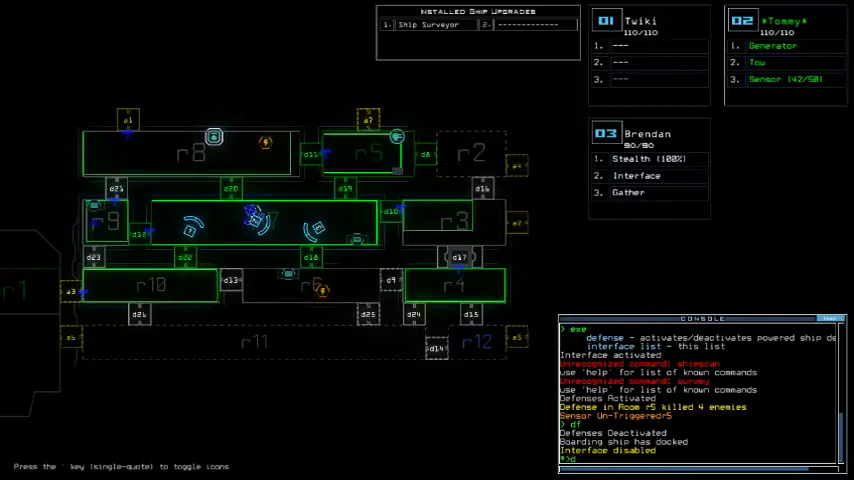
key("Return")
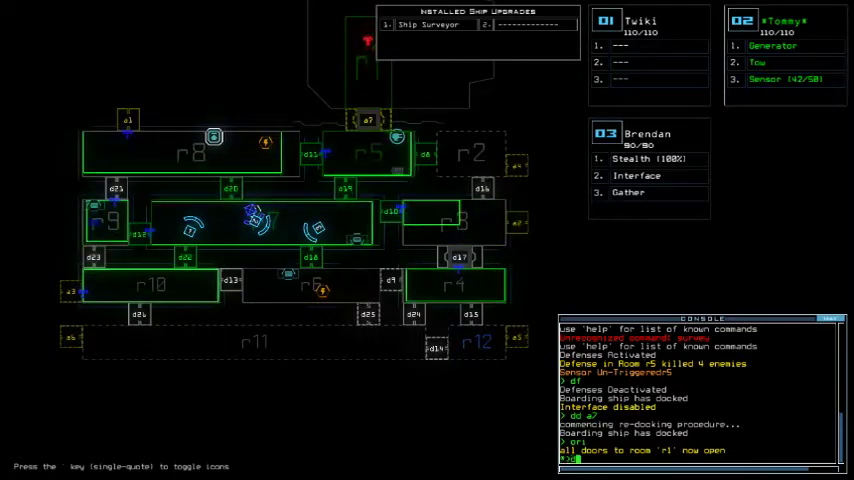
type("20")
Toggle door d20 and close all doors to room r1
key("Return")
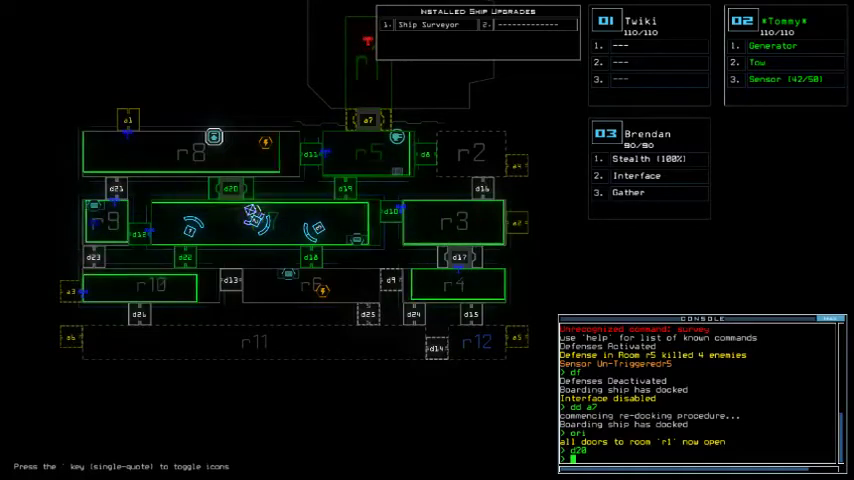
key("Tab")
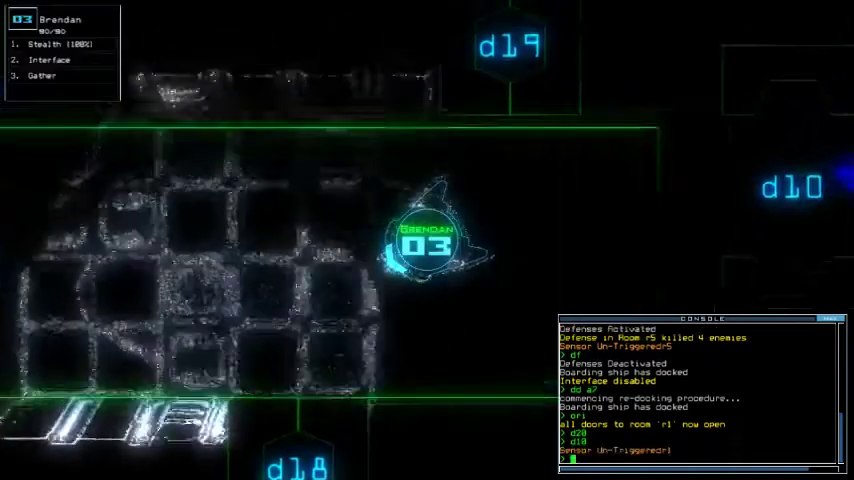
type("co")
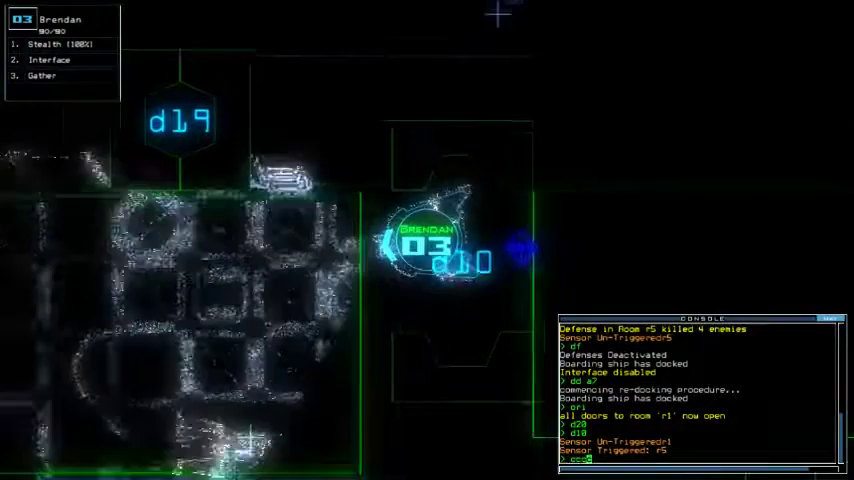
type("cc")
key("Return")
type("cr1")
key("Return")
Move Twiki over to Tommy and close door d10 behind Brendan
key("ctrl+2")
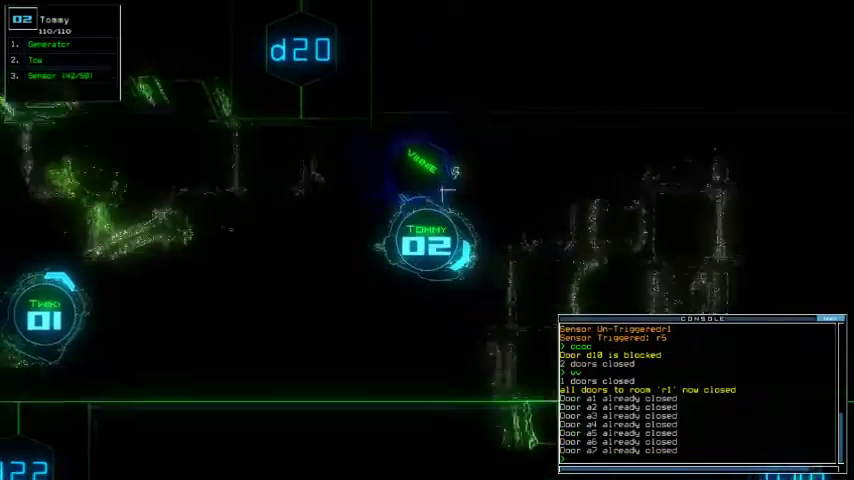
type("d20")
key("ctrl+1")
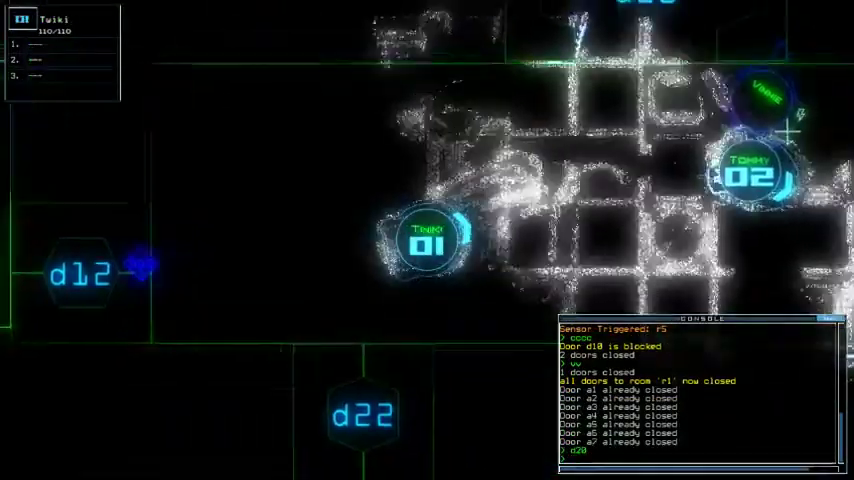
key("Right")
key("ctrl+2")
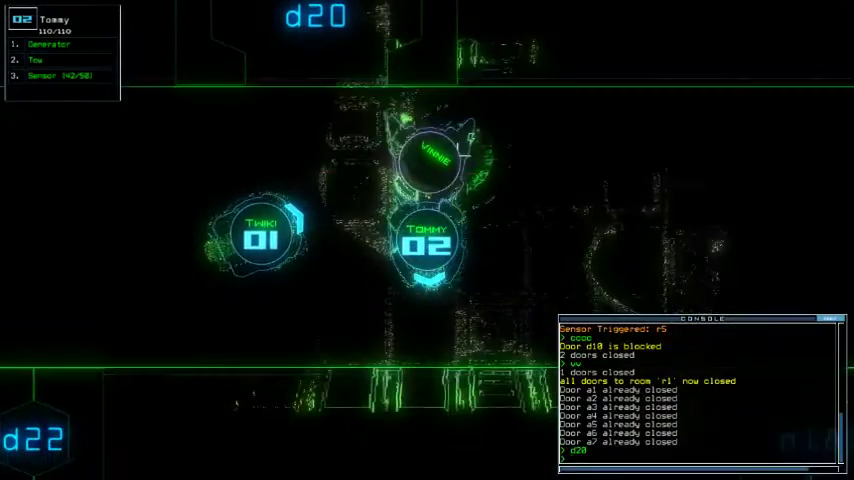
key("Tab")
key("ctrl+3")
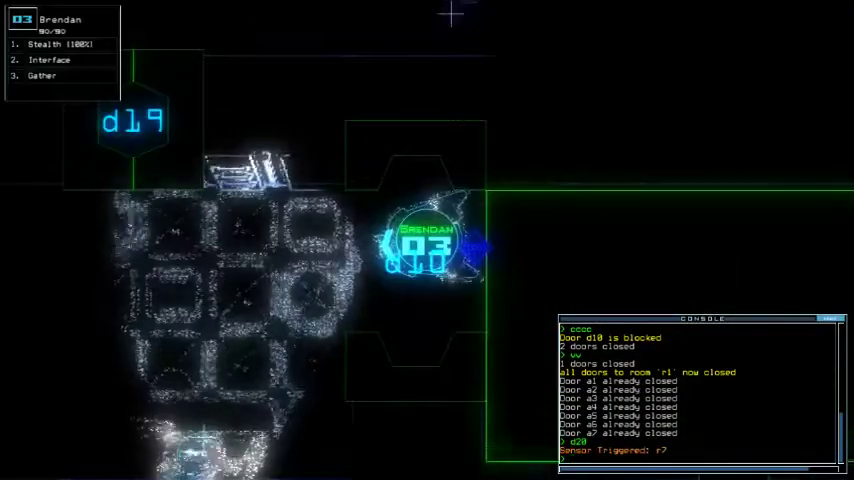
key("Left")
Fire r5's defences to kill 20 enemies, switch them off, and begin docking at a1
key("Tab")
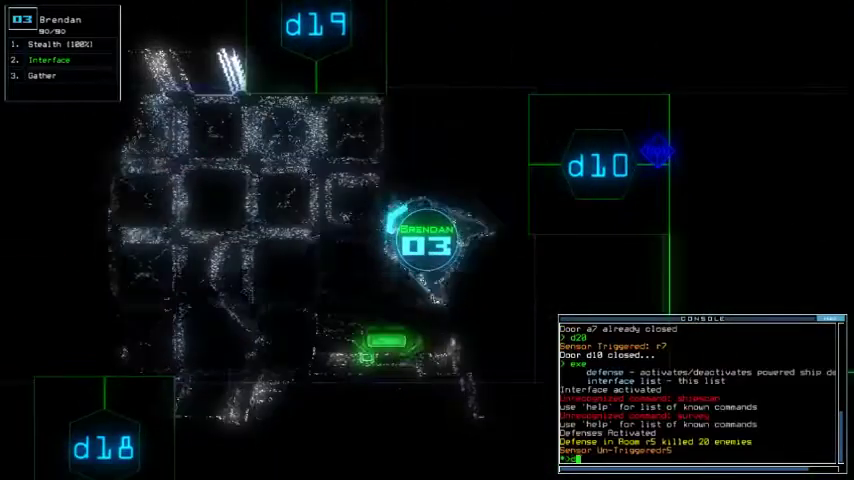
type("df")
key("Return")
key("ctrl+2")
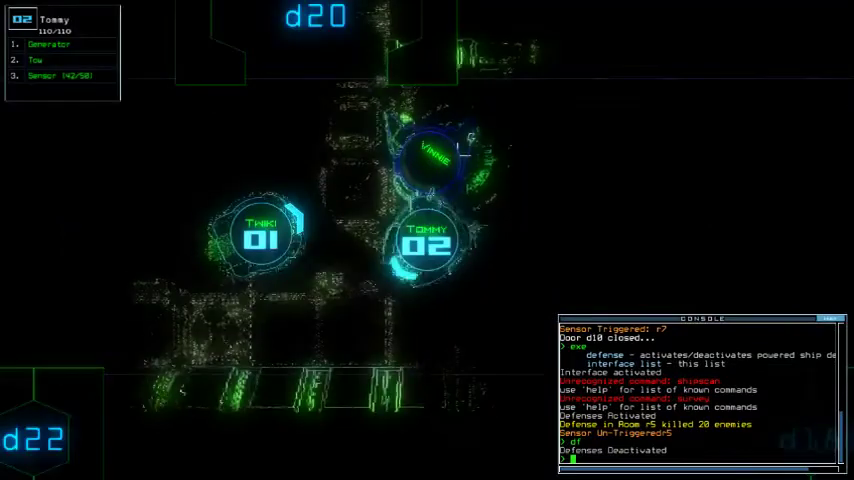
key("Tab")
key("ctrl+1")
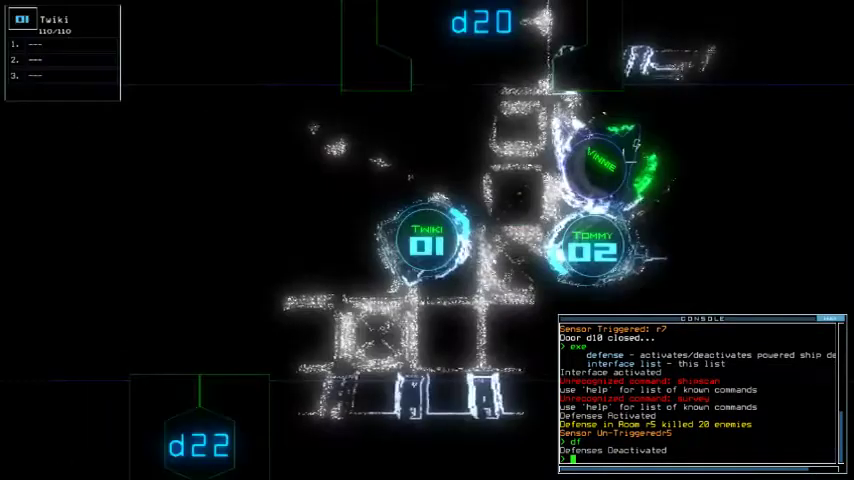
key("ctrl+2")
key("Tab")
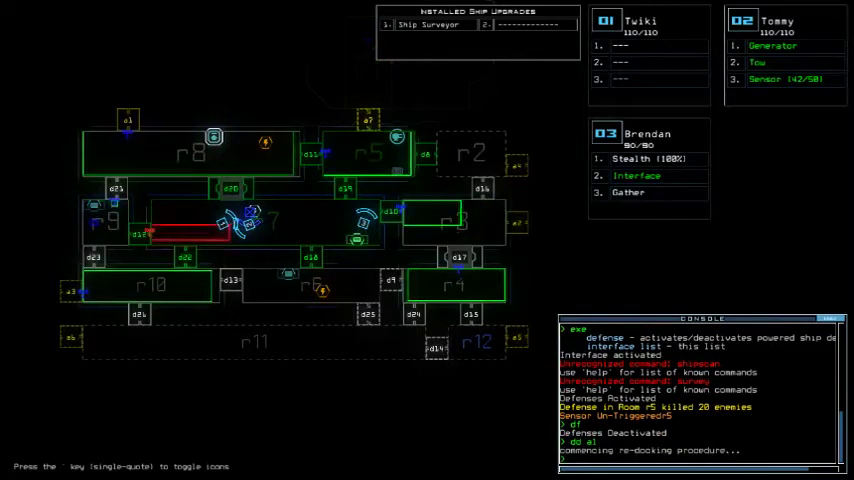
Move Tommy up through d20 and steer Brendan to just below it
key("ctrl+1")
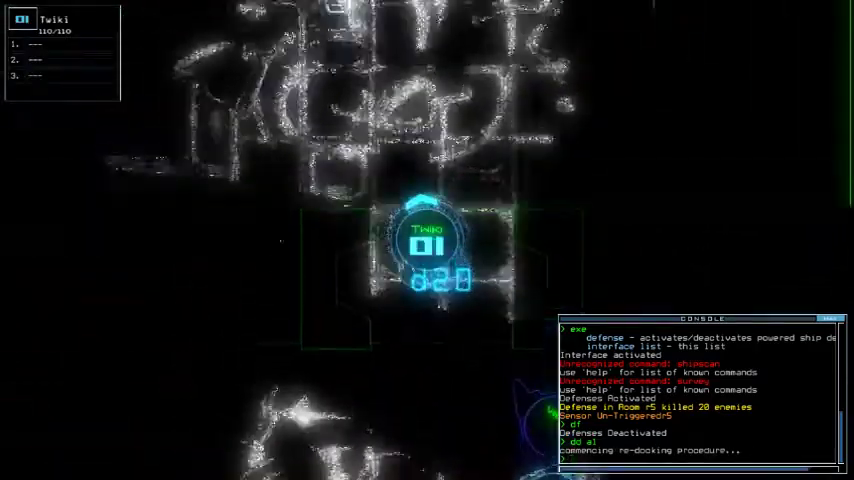
key("ctrl+2")
key("Up")
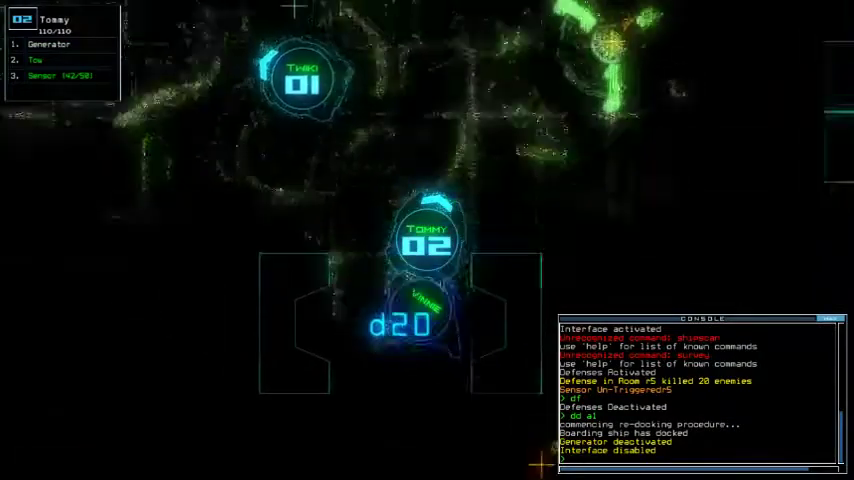
key("ctrl+3")
key("Left")
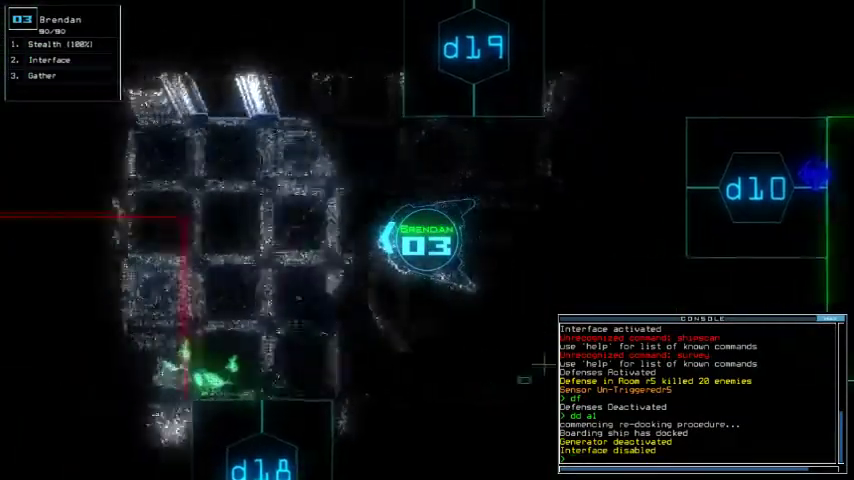
key("Left")
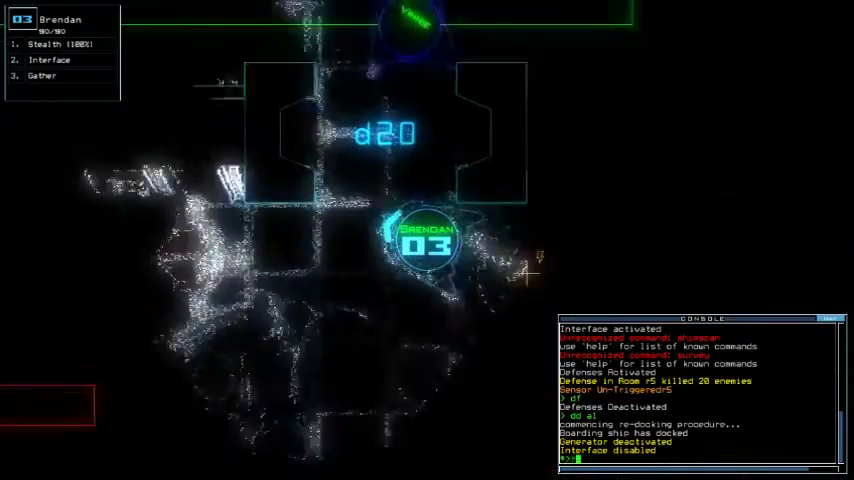
key("Up")
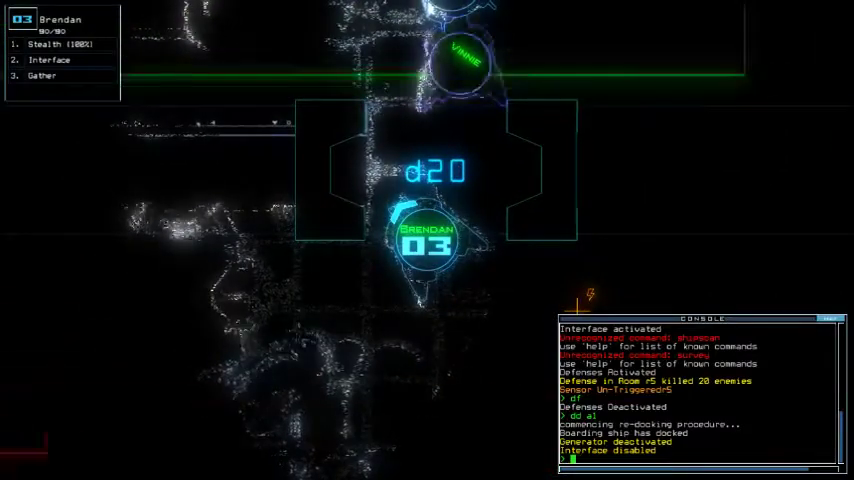
type("ri")
Open r1's doors, drive Brendan through d20, and send all drones back aboard
key("Return")
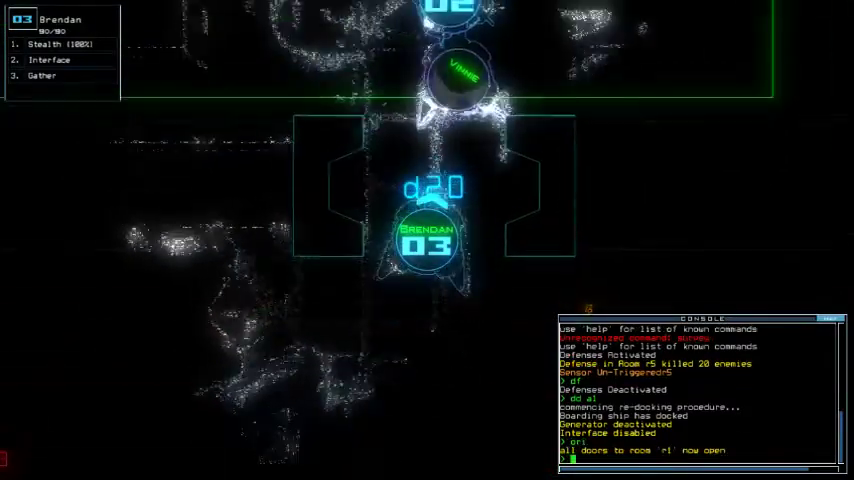
key("Up")
type("d")
key("Return")
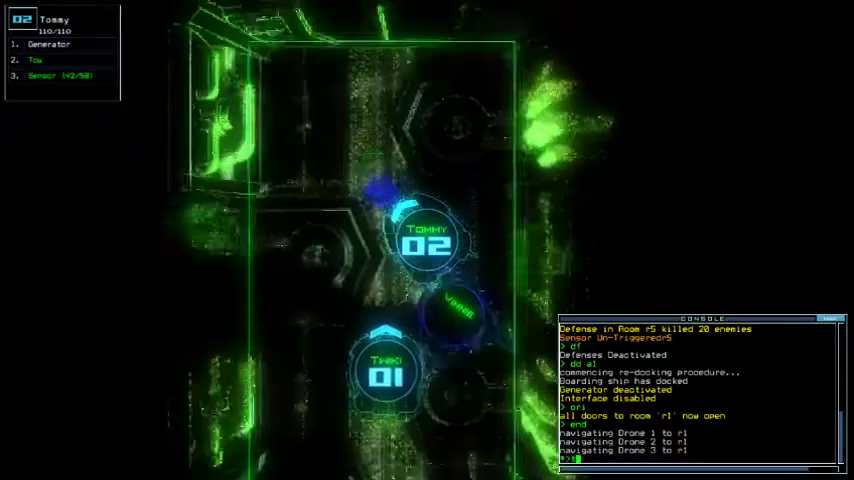
type("t")
key("Return")
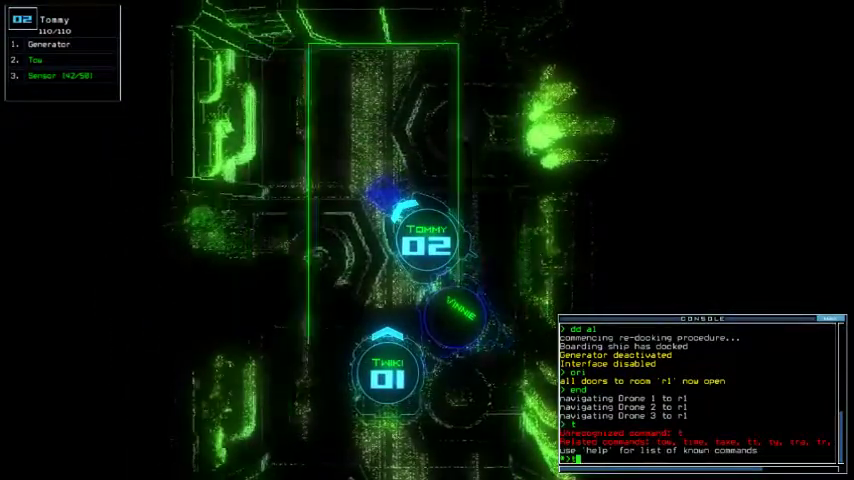
type("w")
Stop towing Ron and take control of drone 03 Brendan near airlock a4
key("Return")
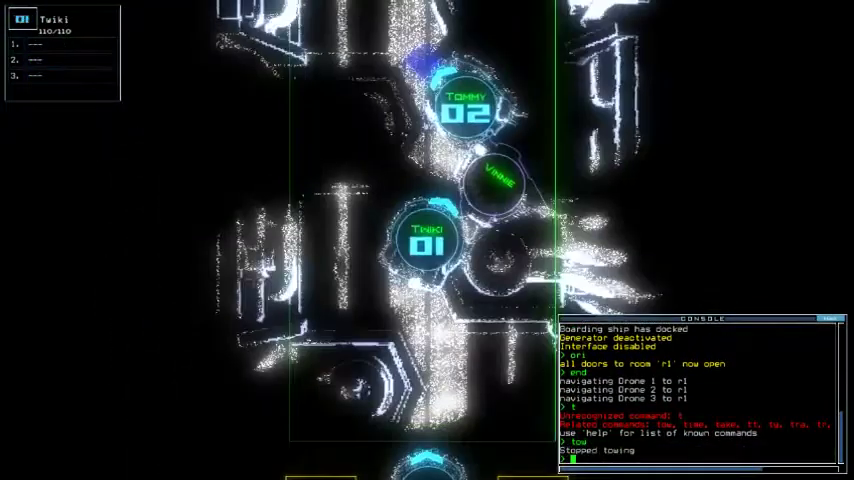
key("3")
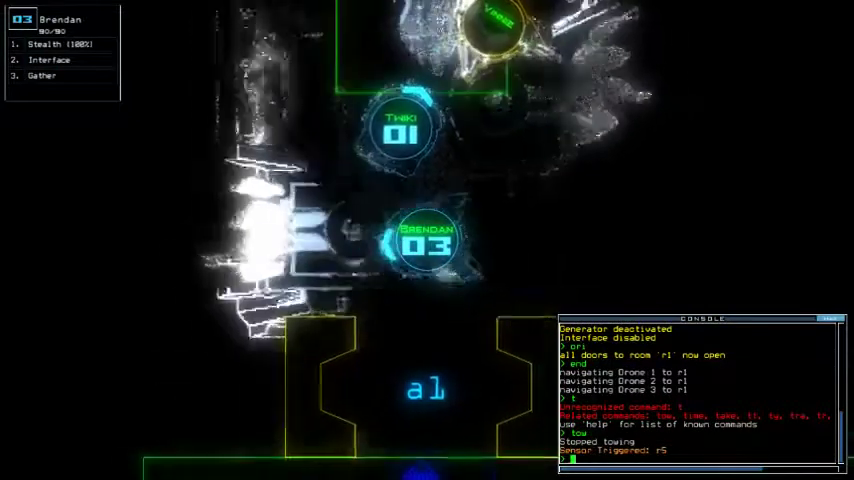
key("Tab")
type("dd")
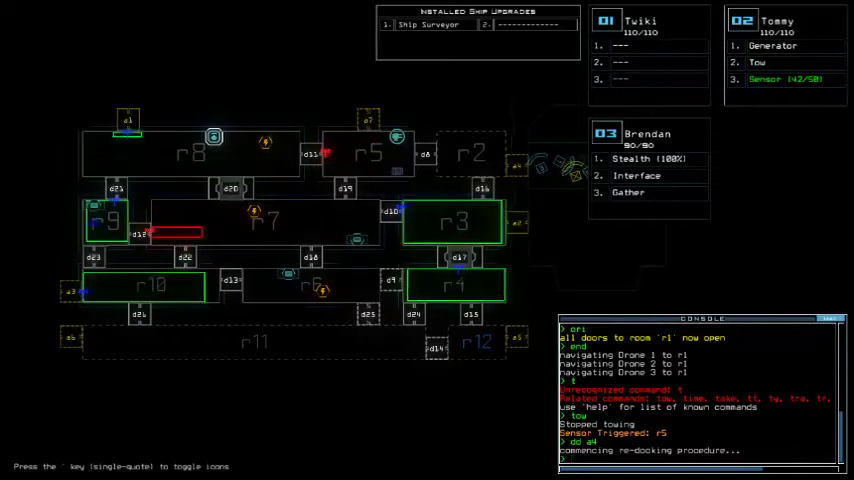
key("Tab")
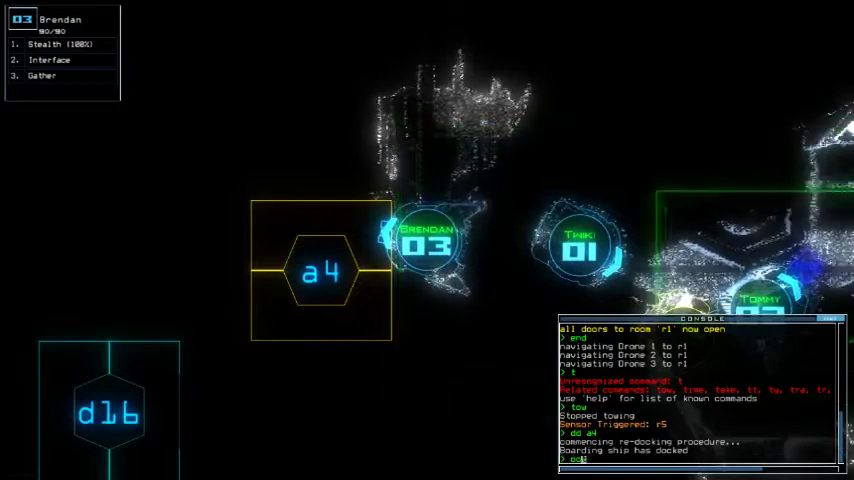
Open the r1 doors and have a stealthed Brendan gather scrap
key("Return")
type("st")
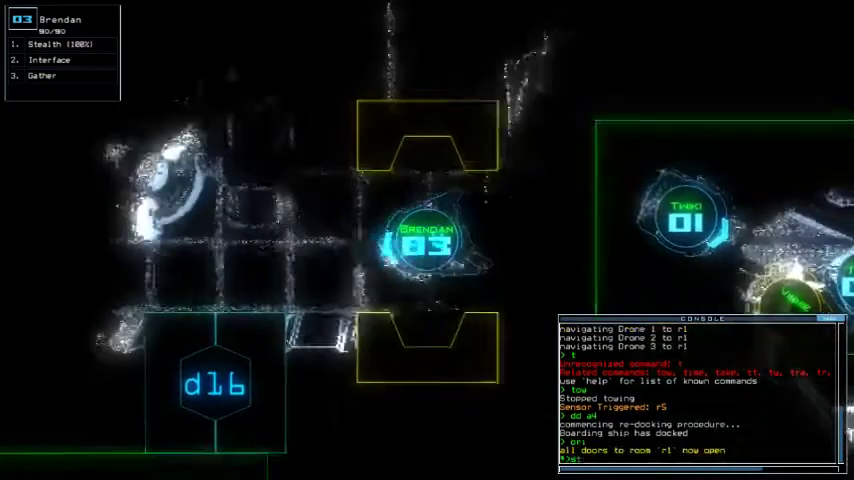
key("Return")
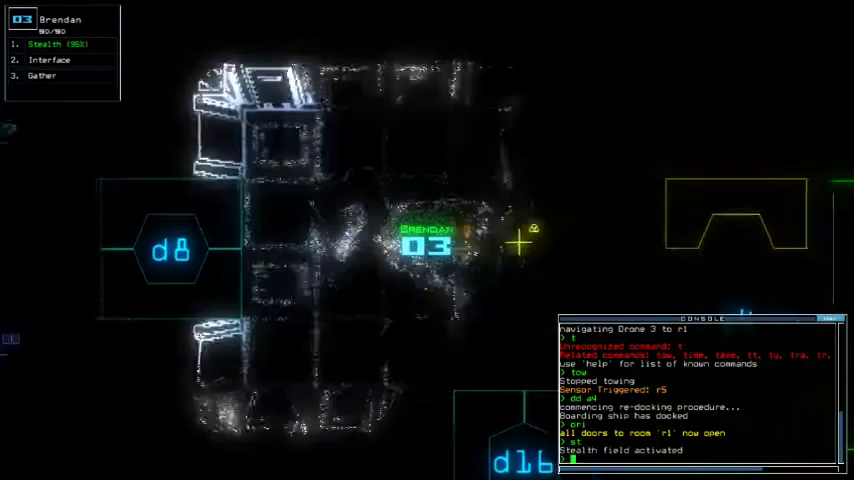
type("s")
key("Return")
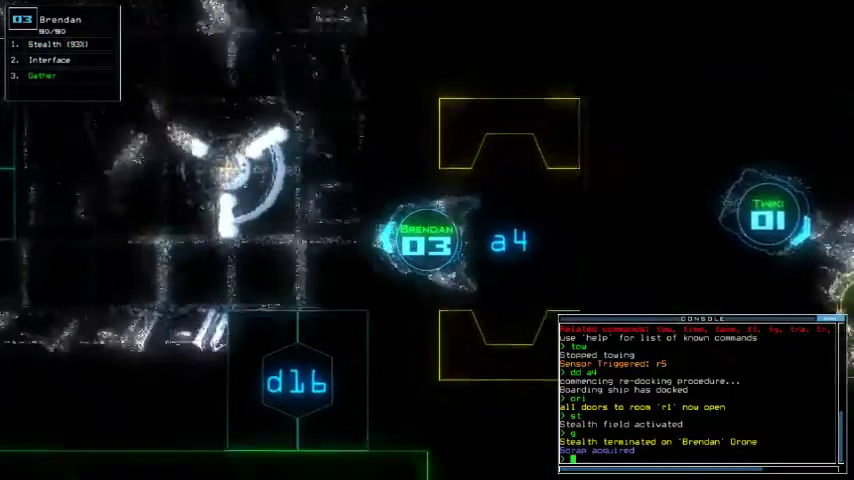
Have Tommy drop a sensor and power the room's generator
key("F2")
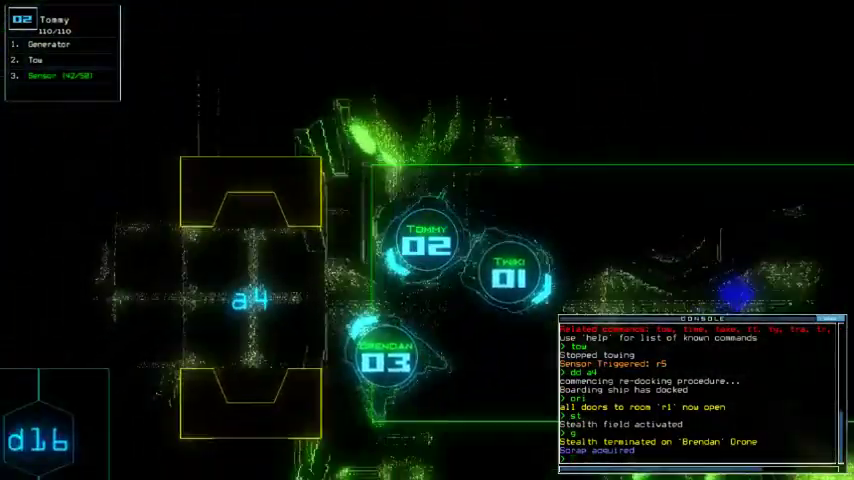
type("ss")
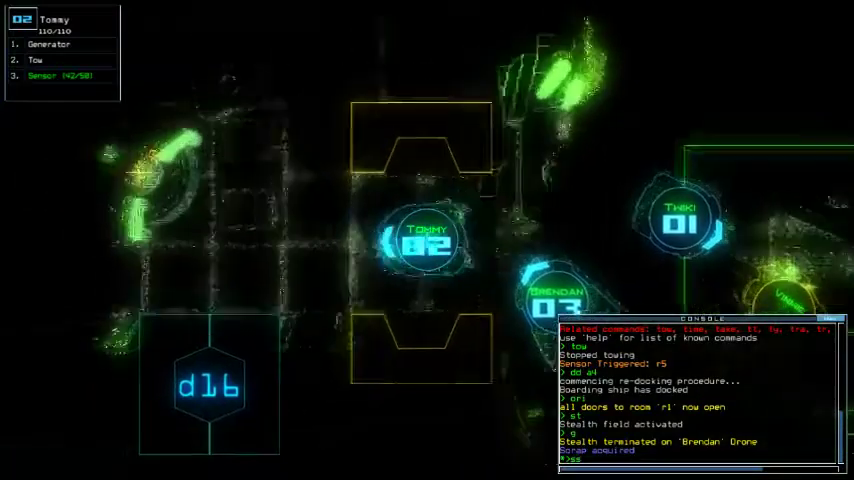
key("Return")
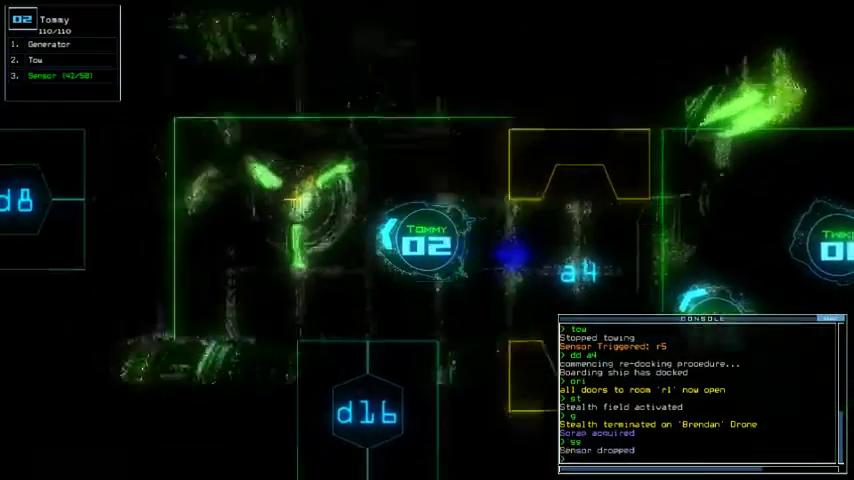
type("g")
key("Return")
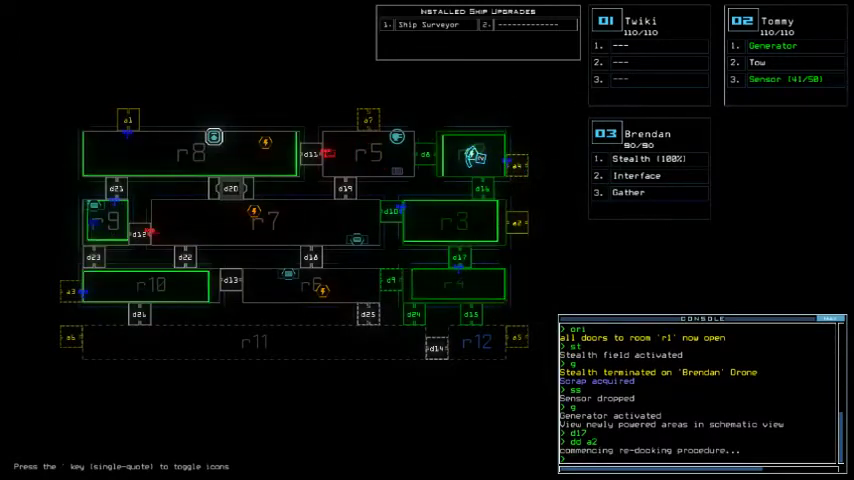
Send Brendan to d17, close r1's doors, then cloak toward d15 and gather scrap
key("Tab")
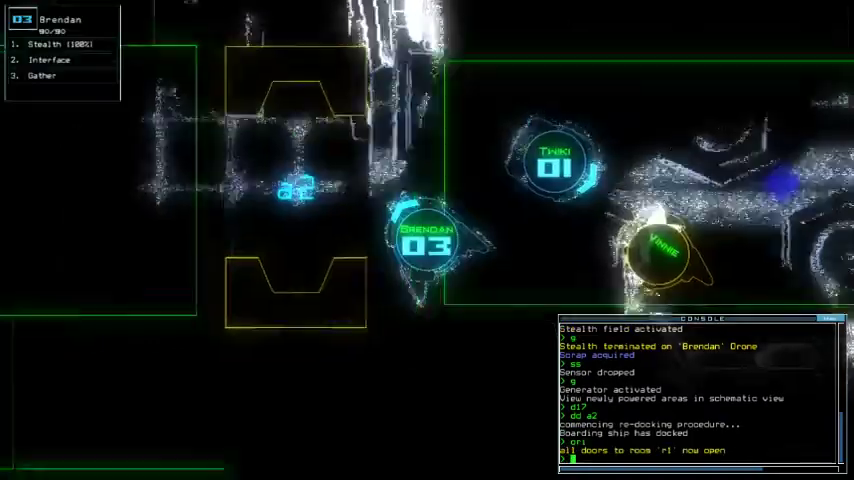
type("d17")
key("Return")
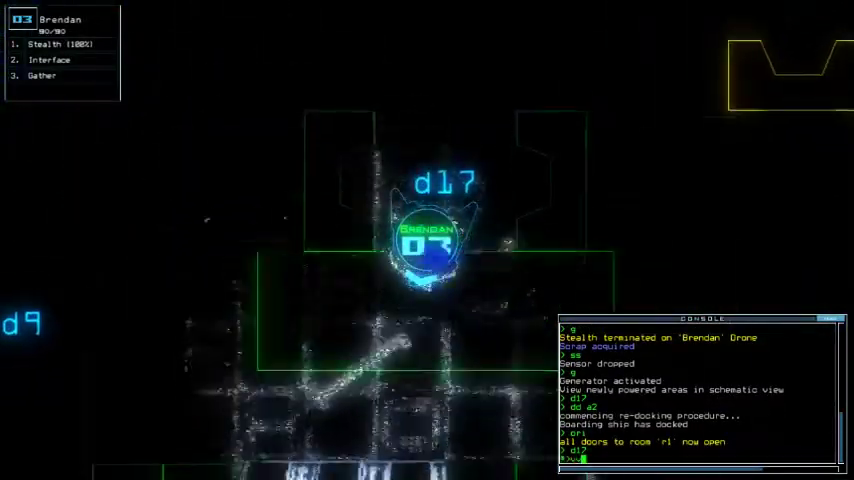
key("Return")
type("stid5")
key("Return")
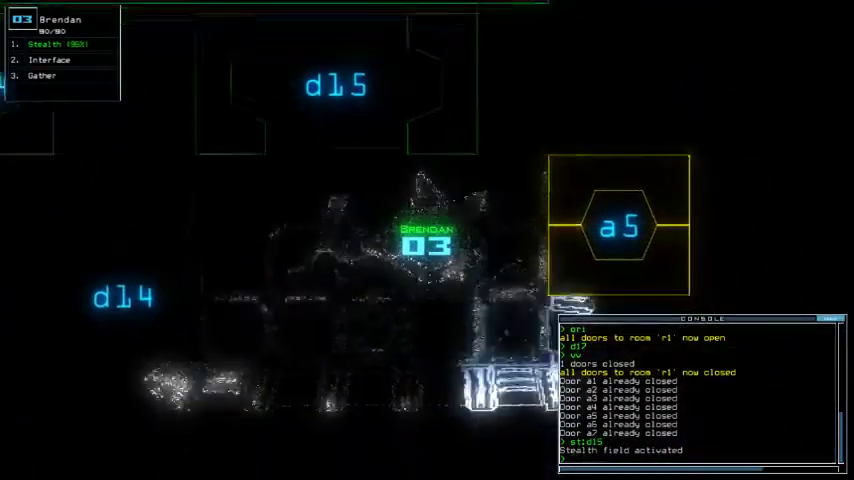
type("g")
key("Return")
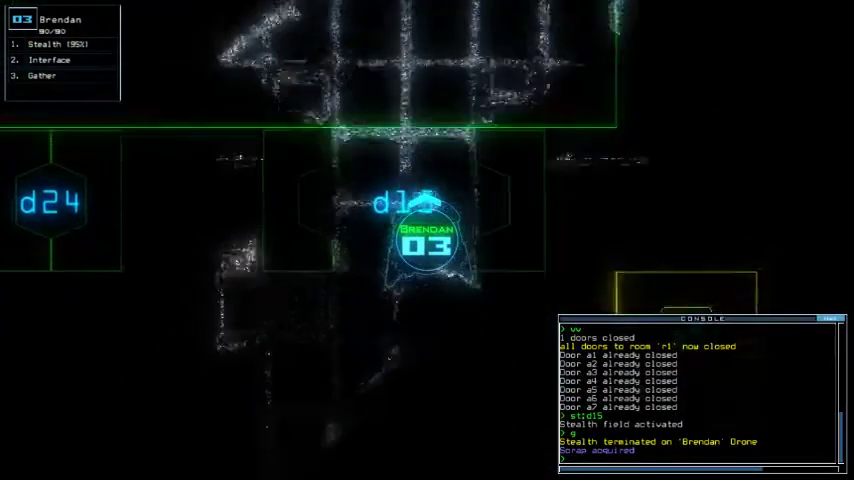
type("d15;st")
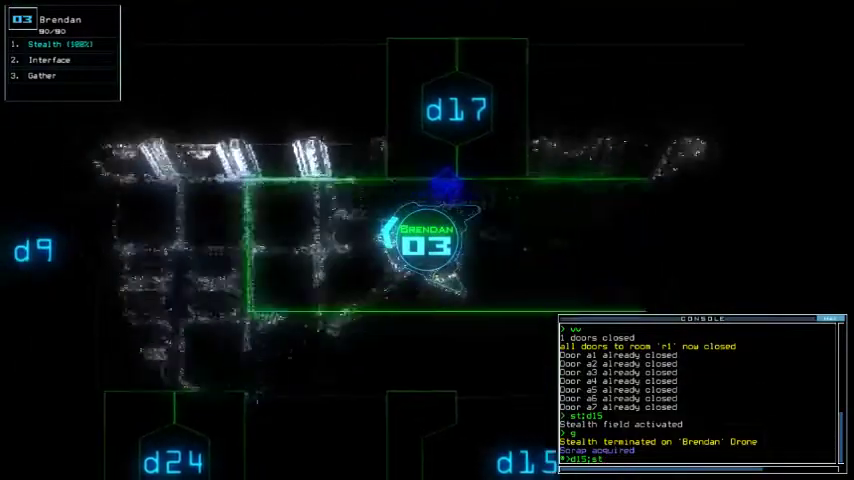
type(":d24")
Move a cloaked Brendan through d15 toward d24 and check the module swap screen
key("Return")
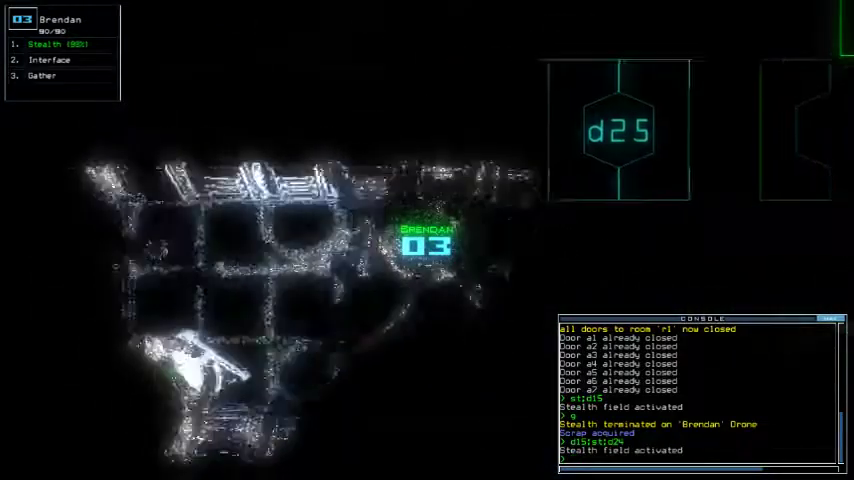
type("swa")
key("Return")
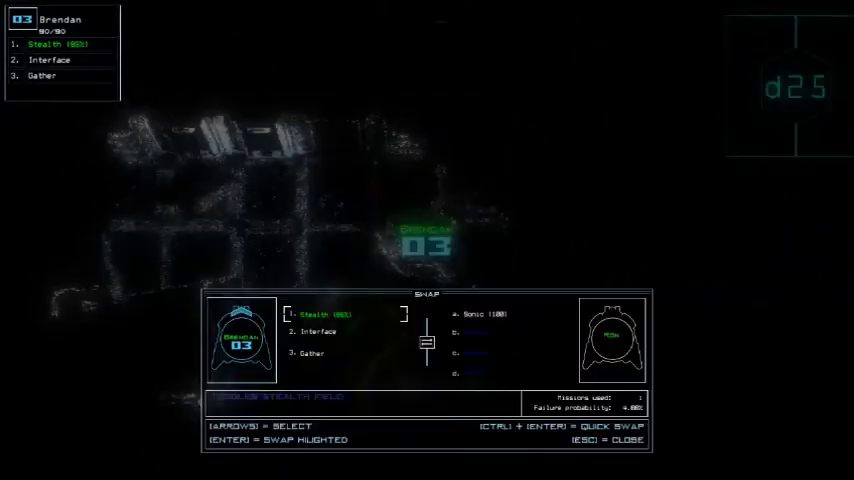
key("Escape")
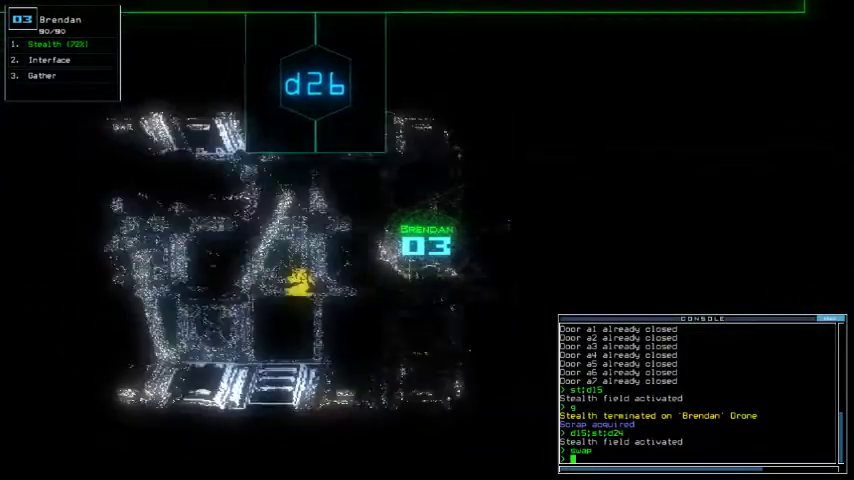
type("s")
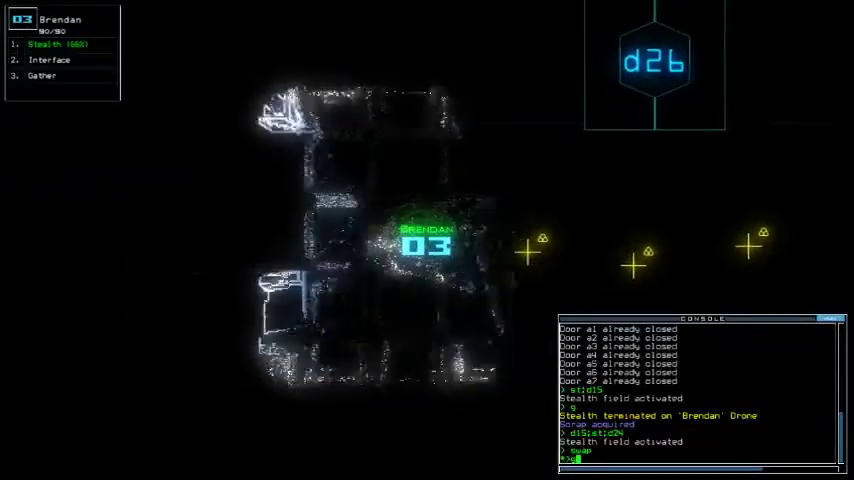
Have Brendan gather the four nearby pieces of scrap
key("Return")
type("g")
key("Return")
type("g")
key("Return")
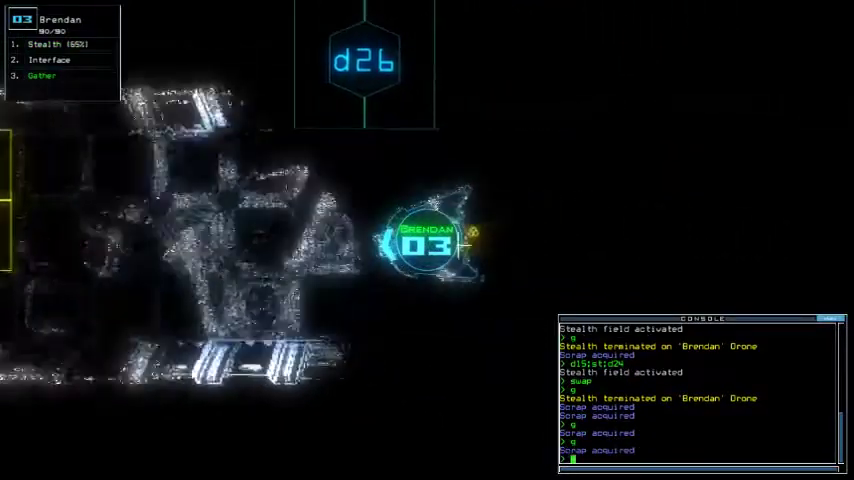
type("g")
key("Return")
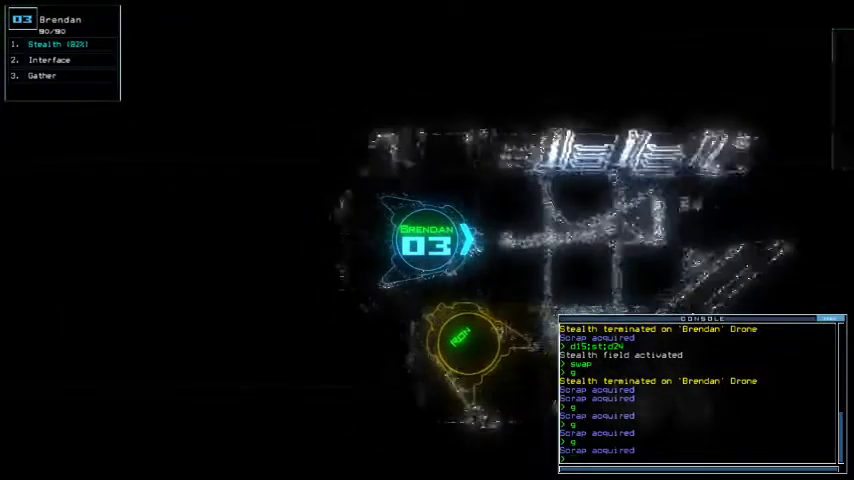
key("Tab")
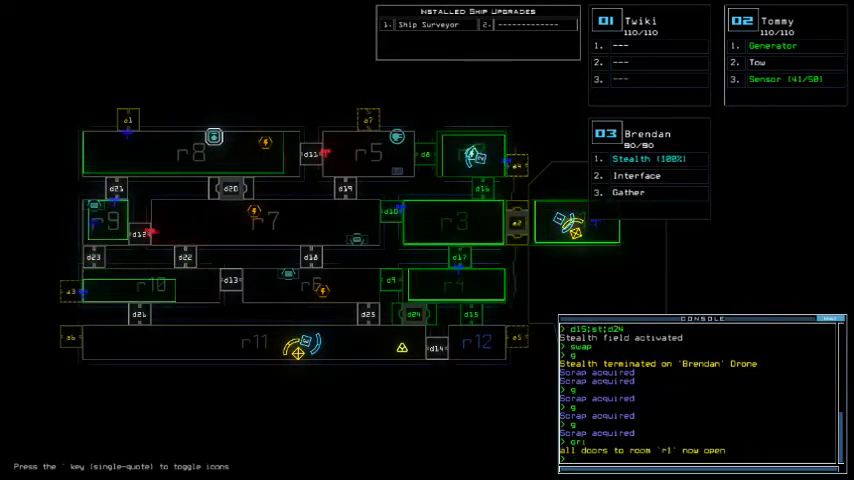
type("d16")
Open door d16 for Tommy and transfer its Tow and Sensor modules to Twiki
key("Return")
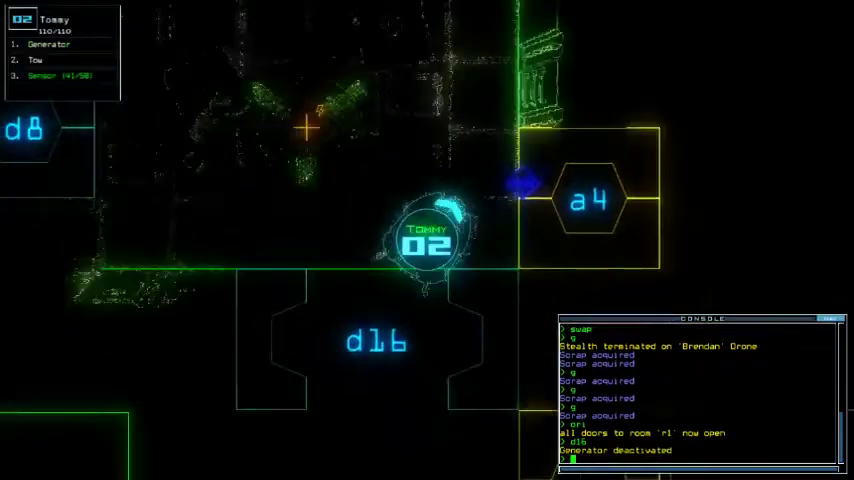
type("swa")
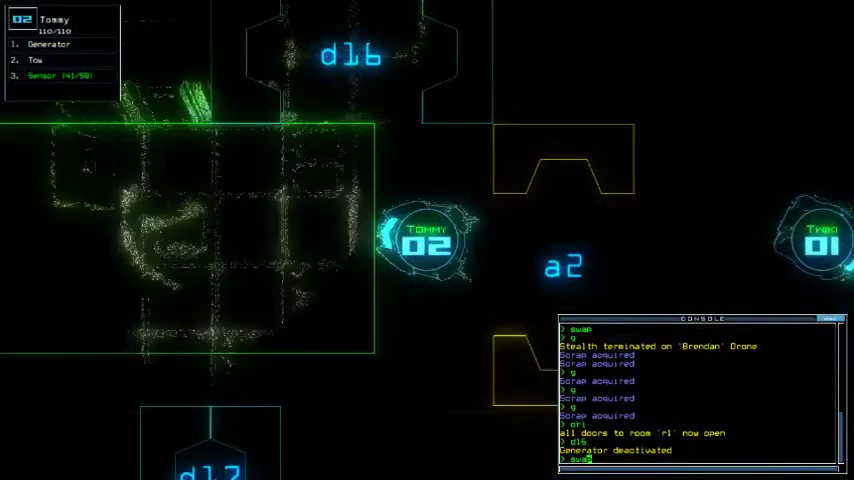
type("p")
key("Return")
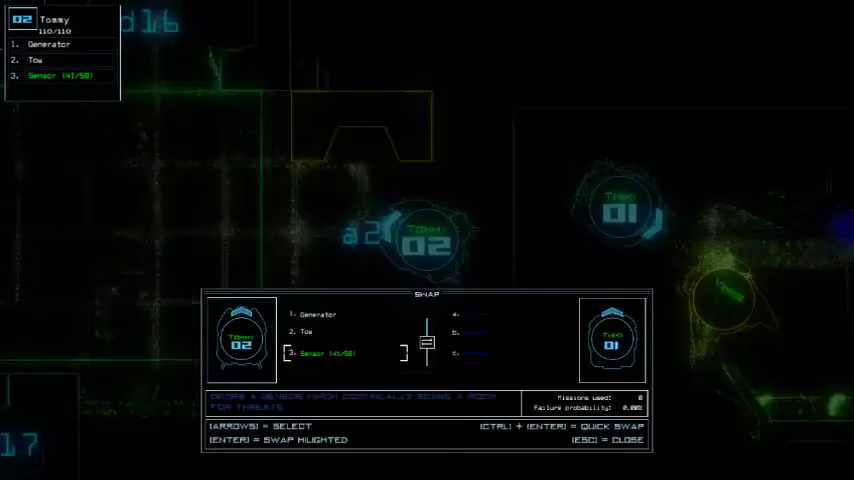
key("Escape")
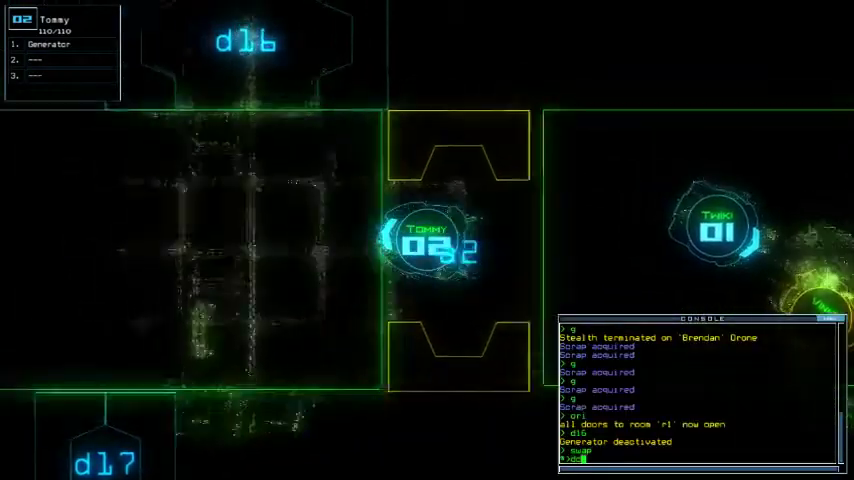
type("dd a")
Re-dock the ship at airlock a6 and power the generator
key("Tab")
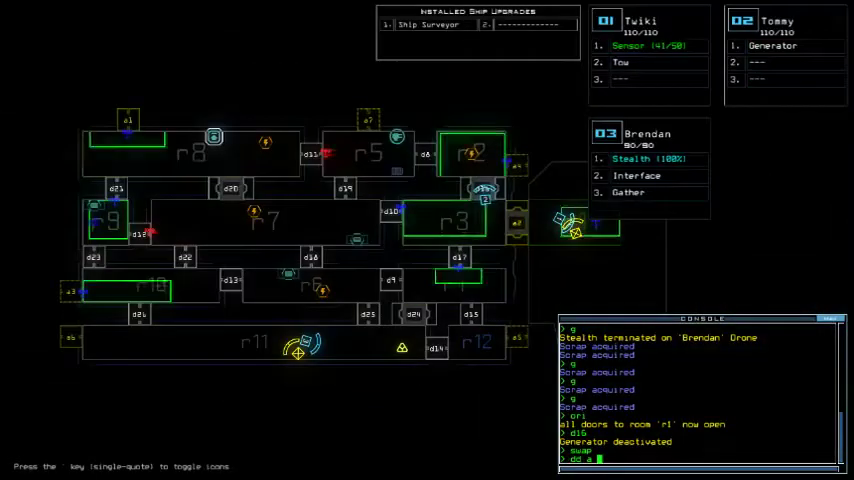
key("Tab")
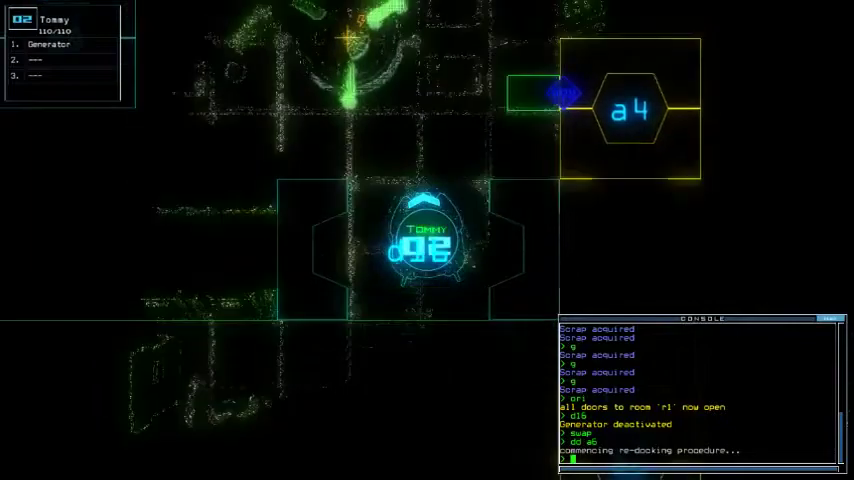
key("Return")
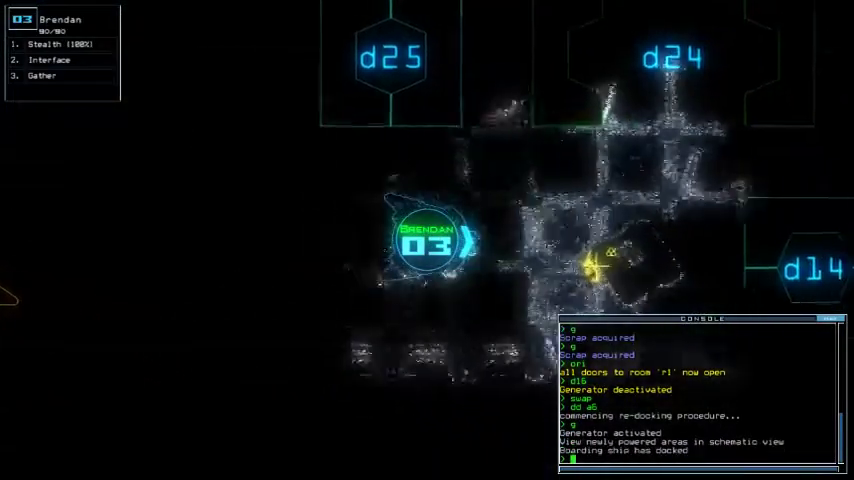
type("g")
Have drone 03 gather scrap, then open a6 and drop a sensor with Twiki
key("Return")
key("ctrl+1")
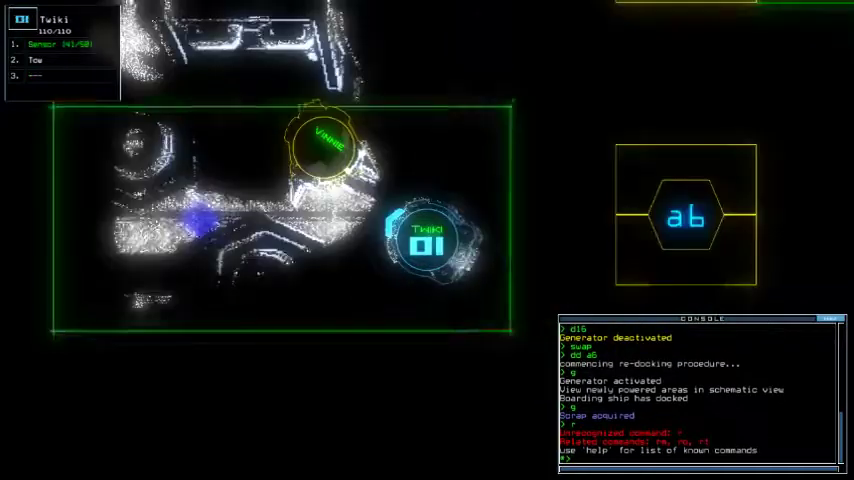
key("Right")
type("6")
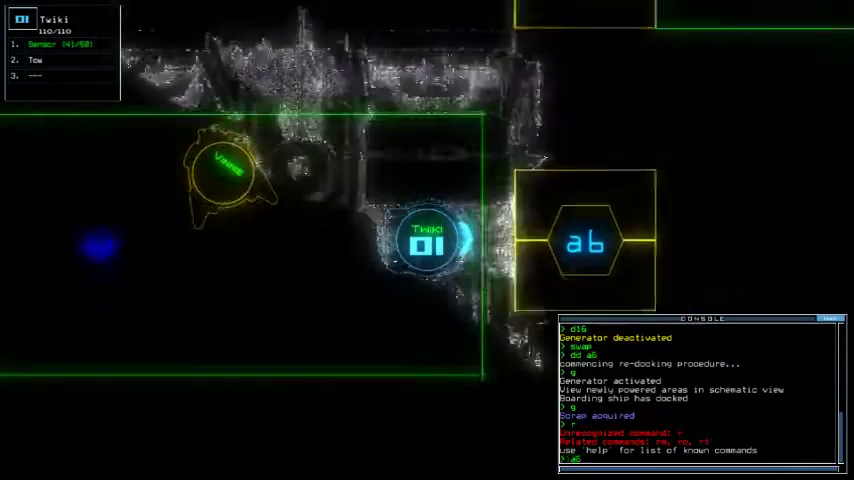
key("Return")
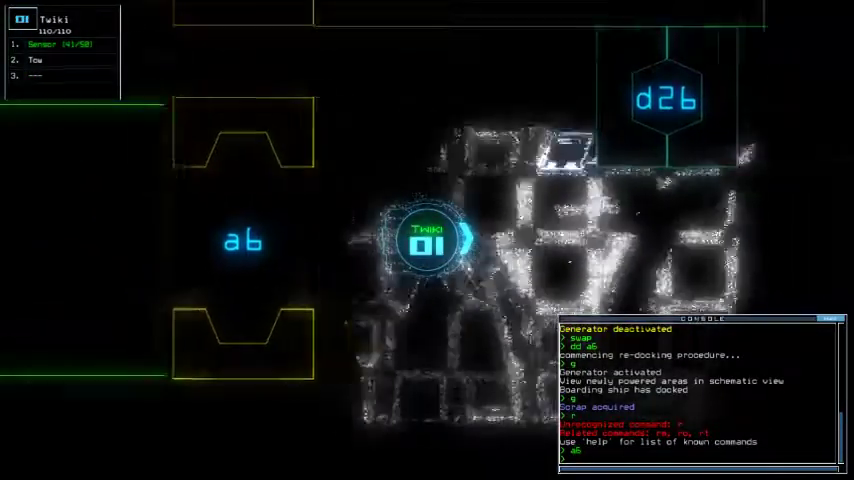
type("gss")
key("Return")
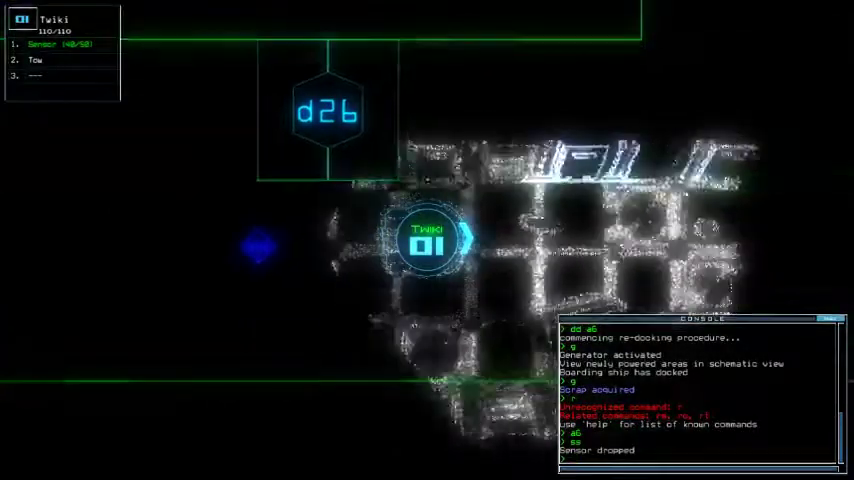
type("n")
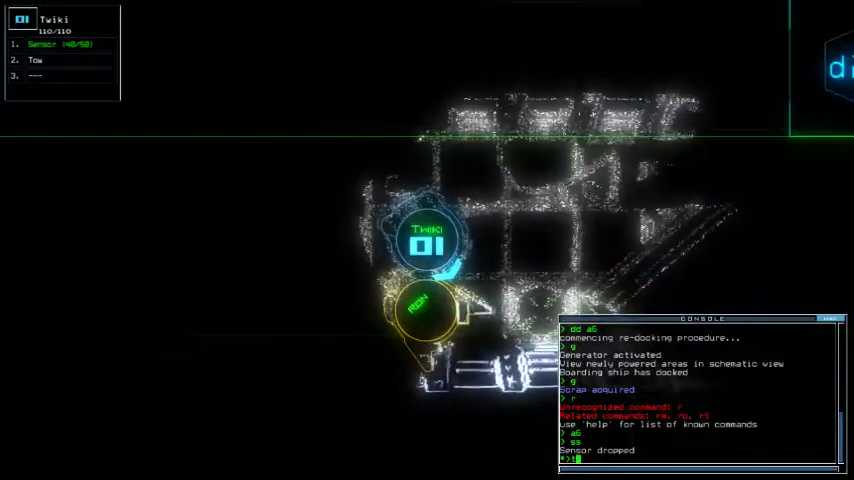
type("w")
Take Ron in tow with Twiki, swap in the Sonic module, and open door d9
key("Return")
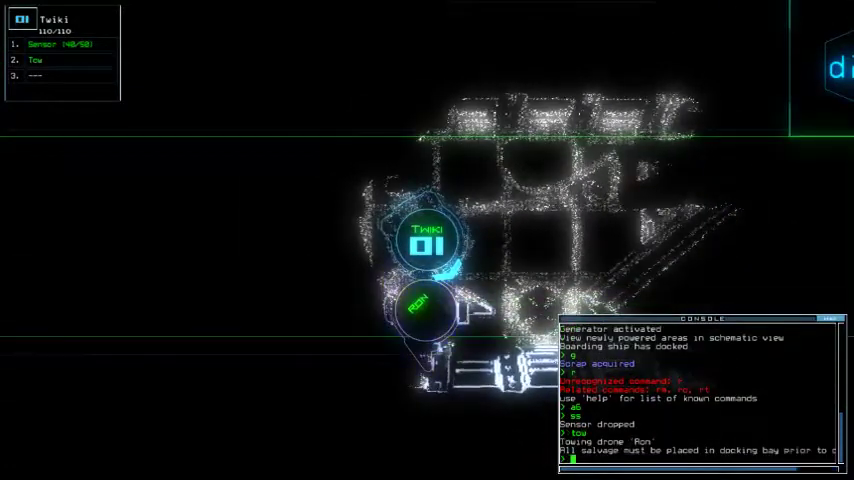
type("wap")
key("Return")
key("Escape")
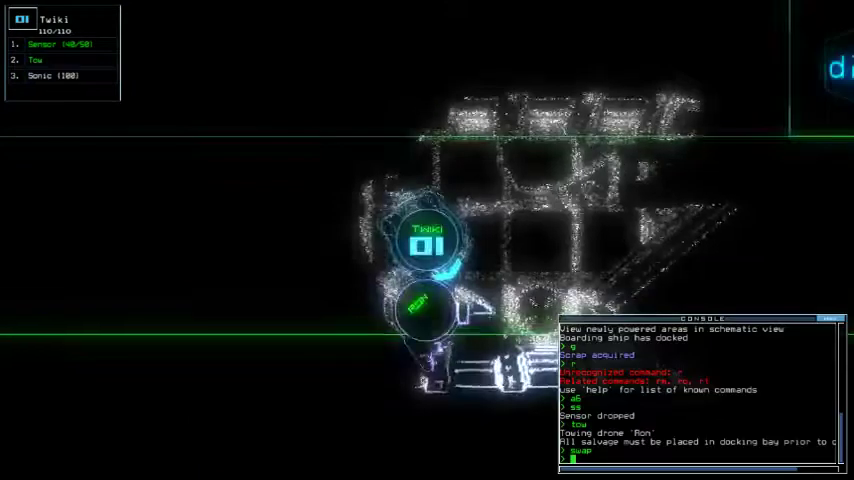
key("Tab")
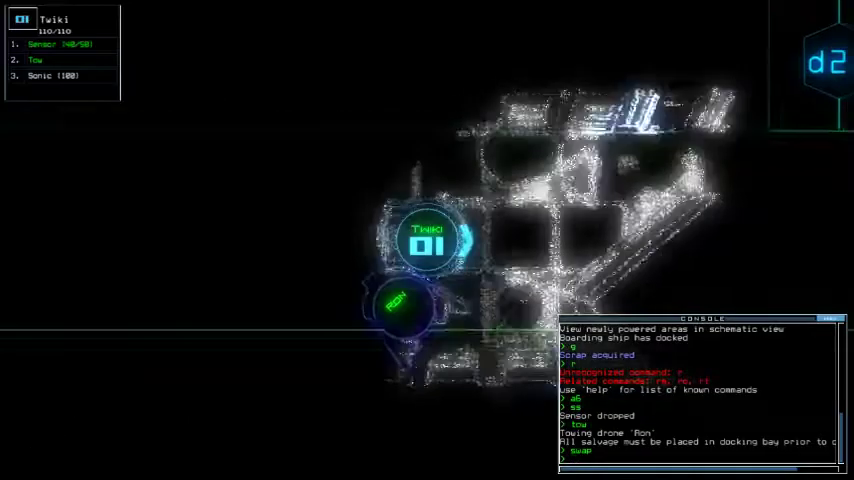
key("Right")
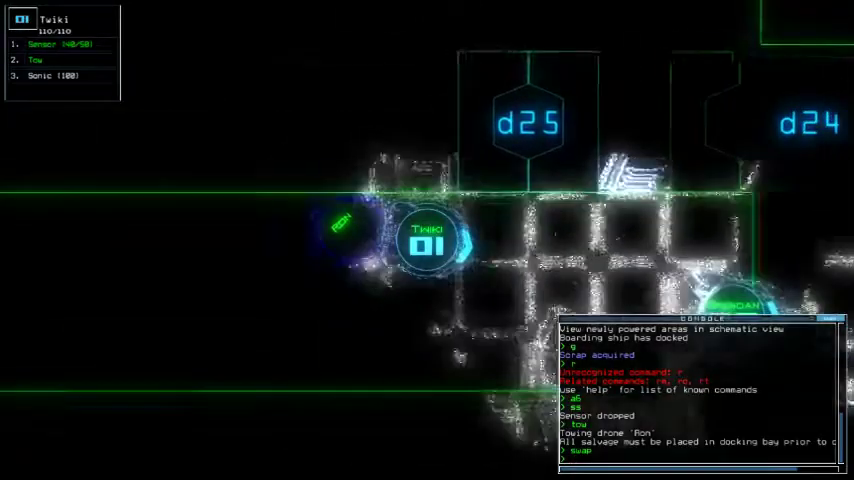
key("Up")
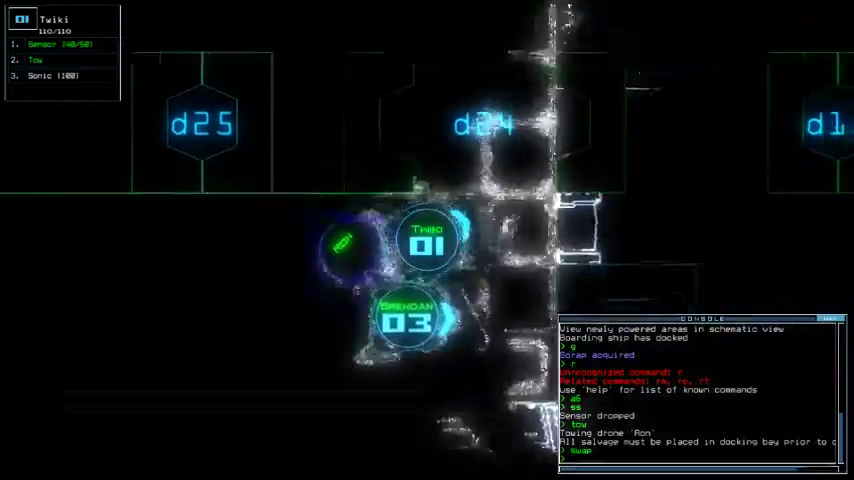
type("d9")
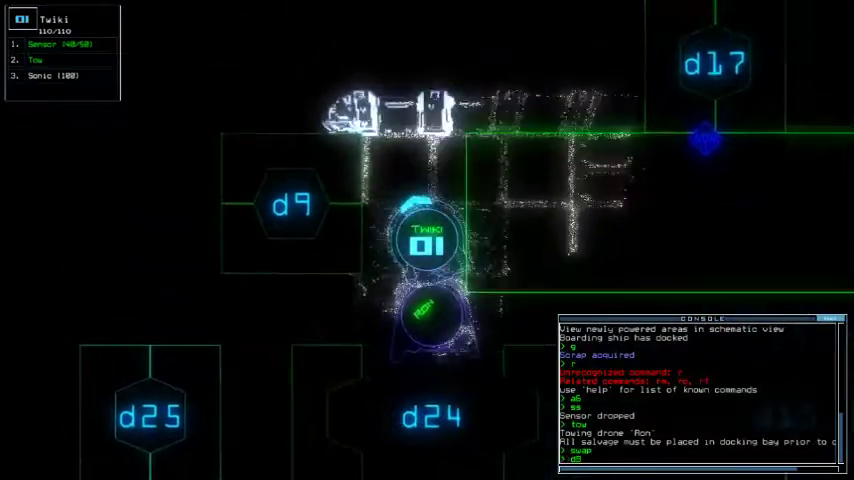
key("Return")
type("s")
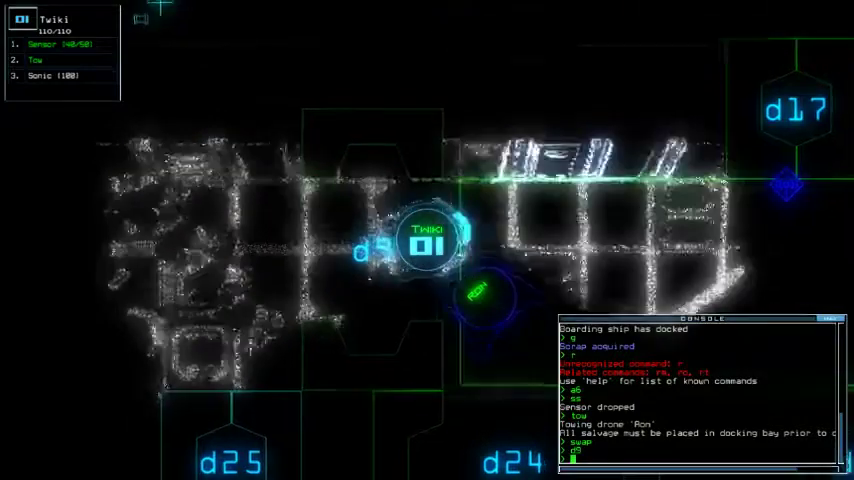
type("s")
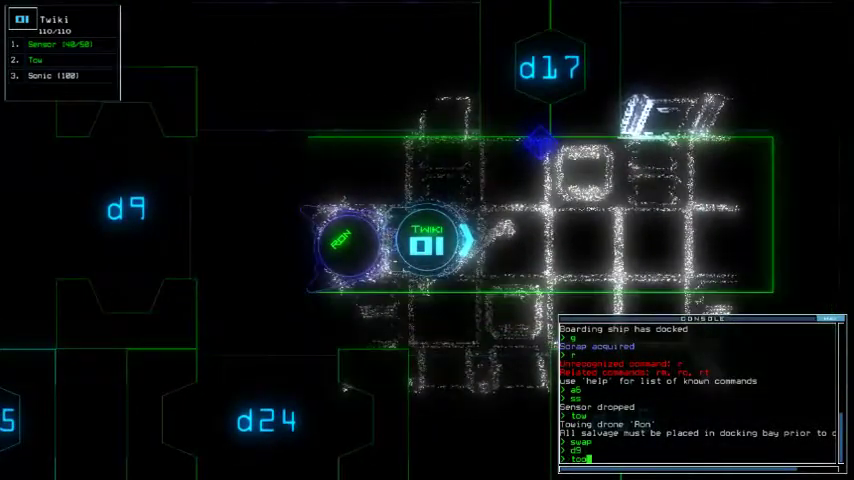
type("3")
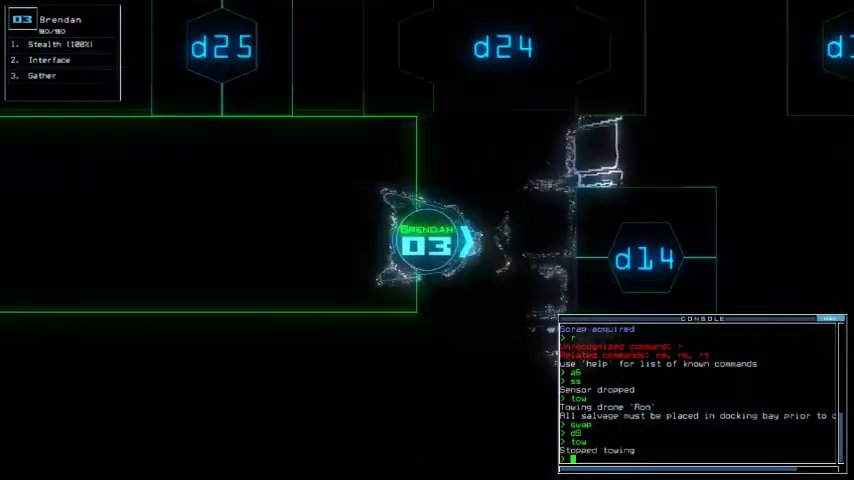
type("1")
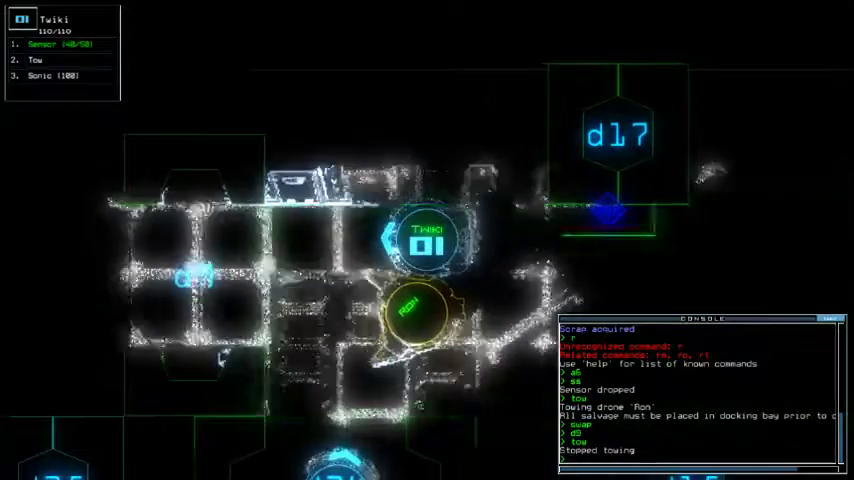
type("3")
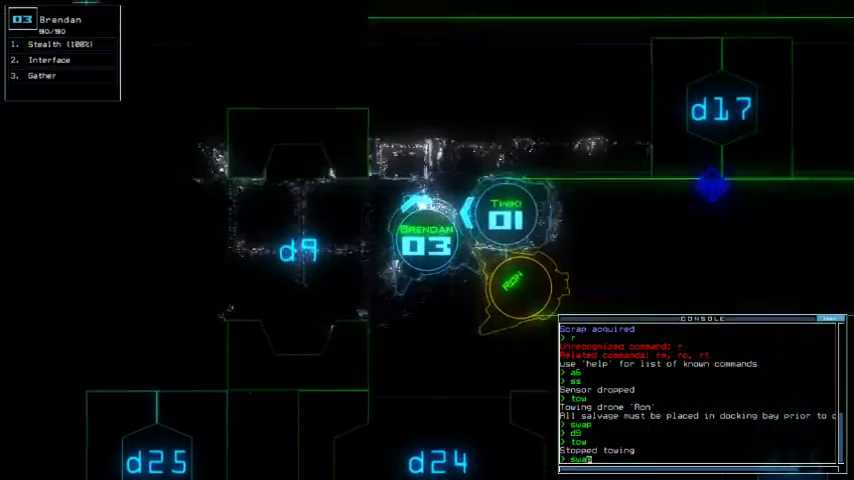
type("swap")
Trade Brendan's Interface for Sonic, cloak it, fire a sonic pulse, and close three doors
key("Return")
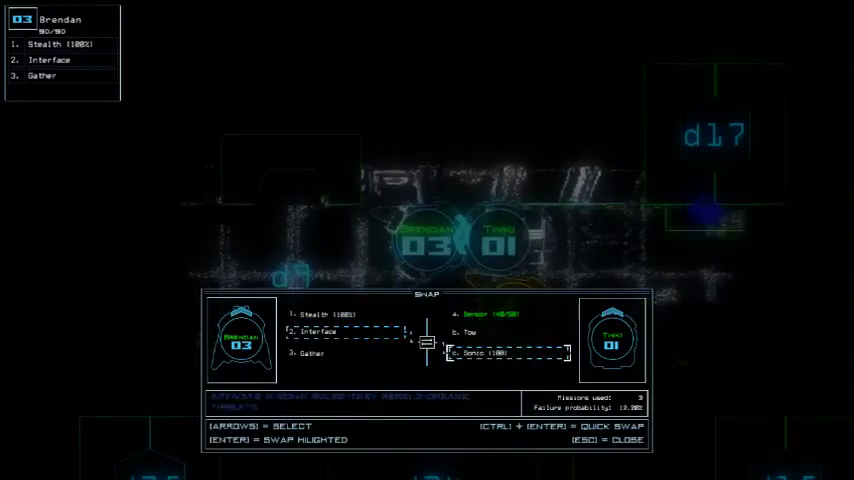
key("Return")
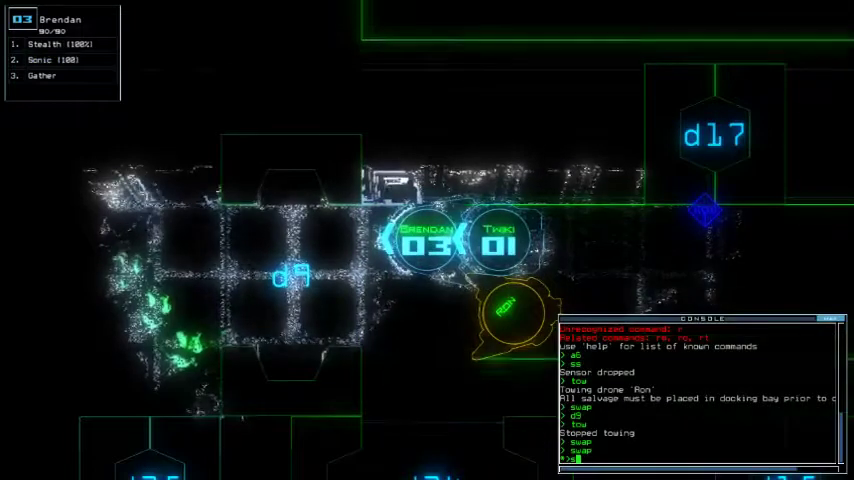
key("Left")
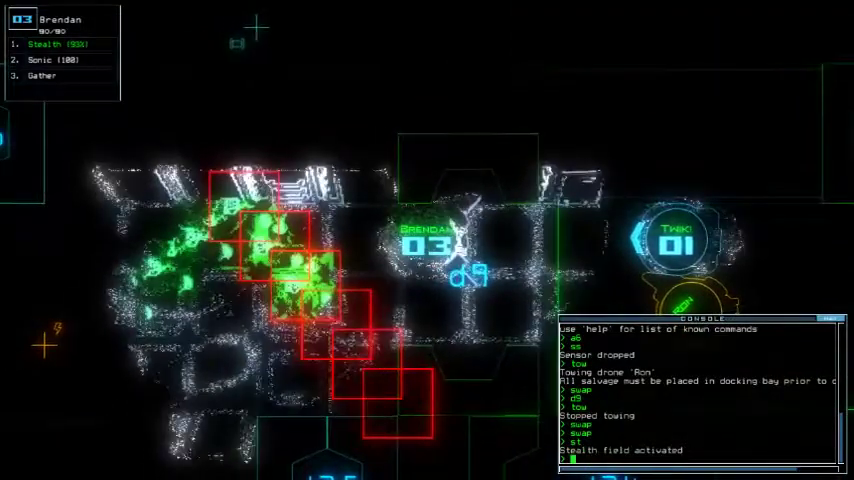
type("sonic")
key("Return")
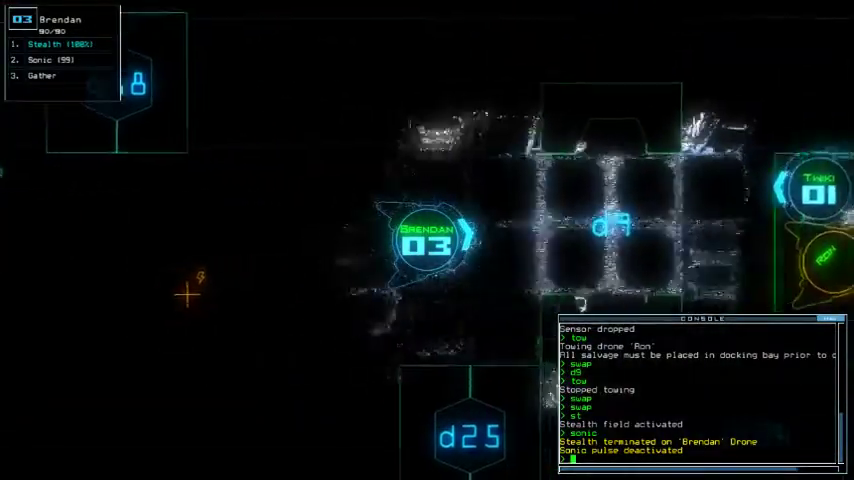
type("t")
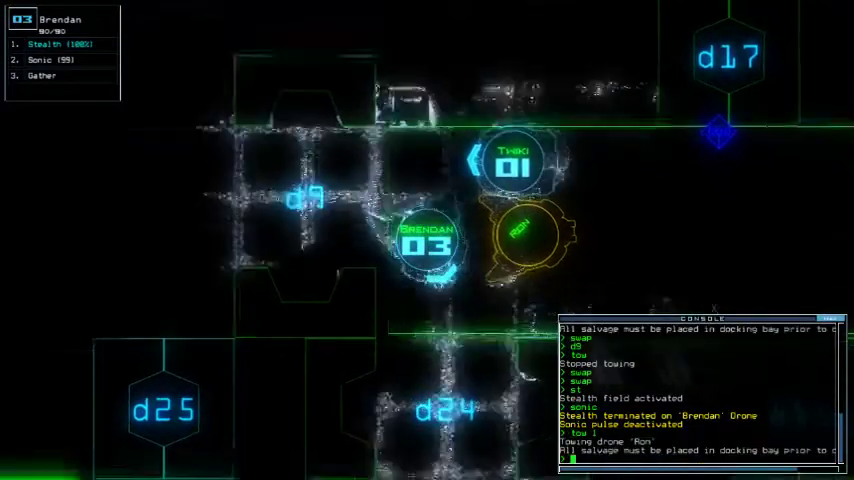
type("cccc")
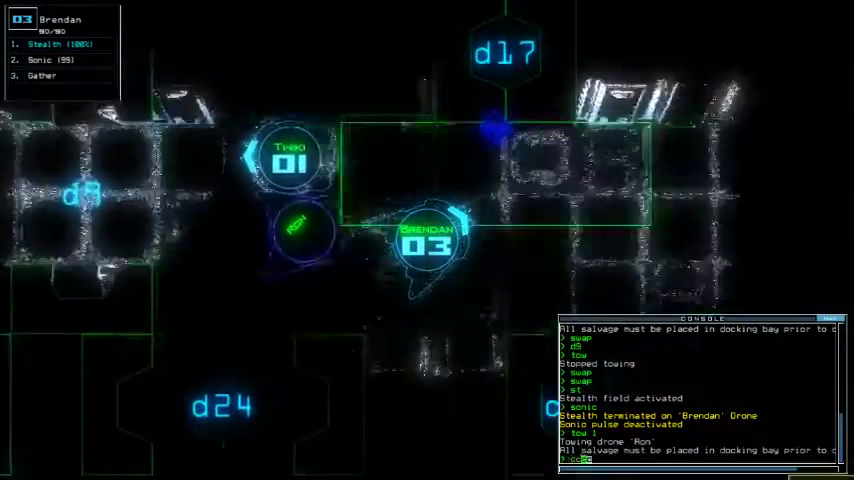
key("Return")
key("Tab")
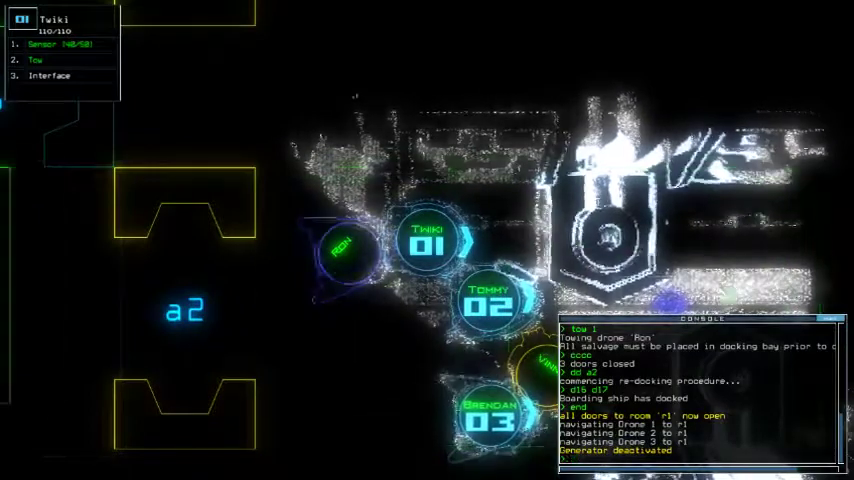
type("ex")
End the mission, recalling all drones, for a final score of 945
key("Return")
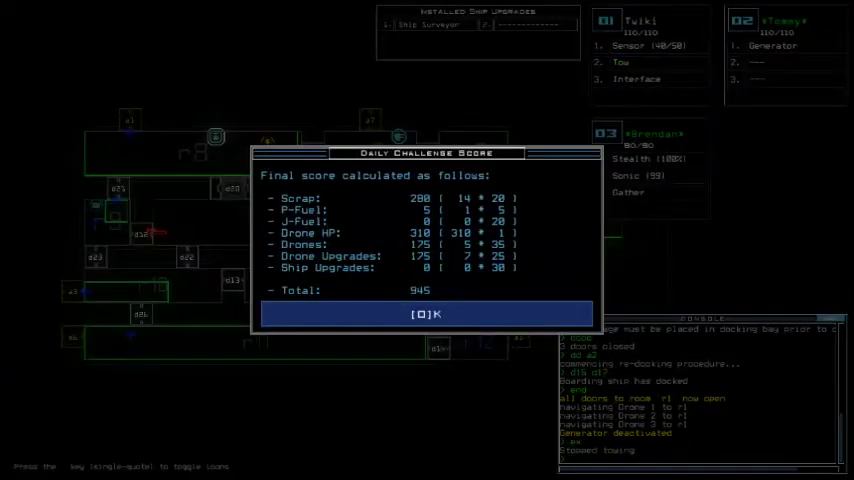
Dismiss the score summary to reveal the 945 score ranked first
key("o")
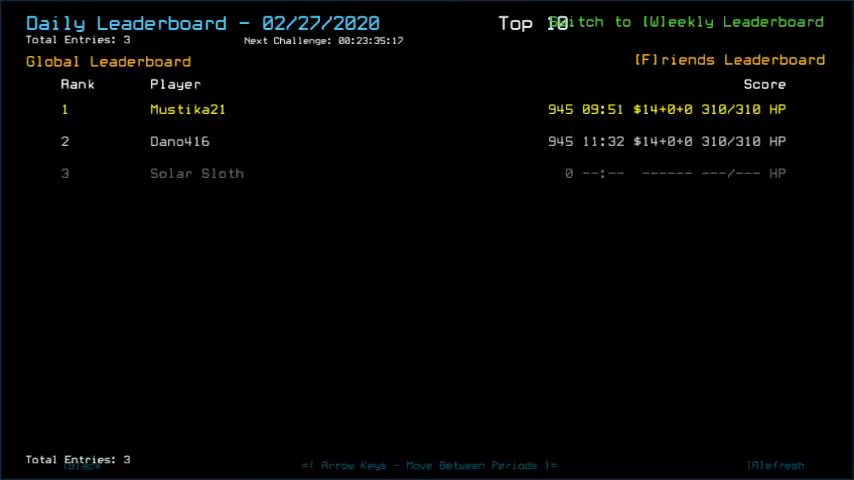